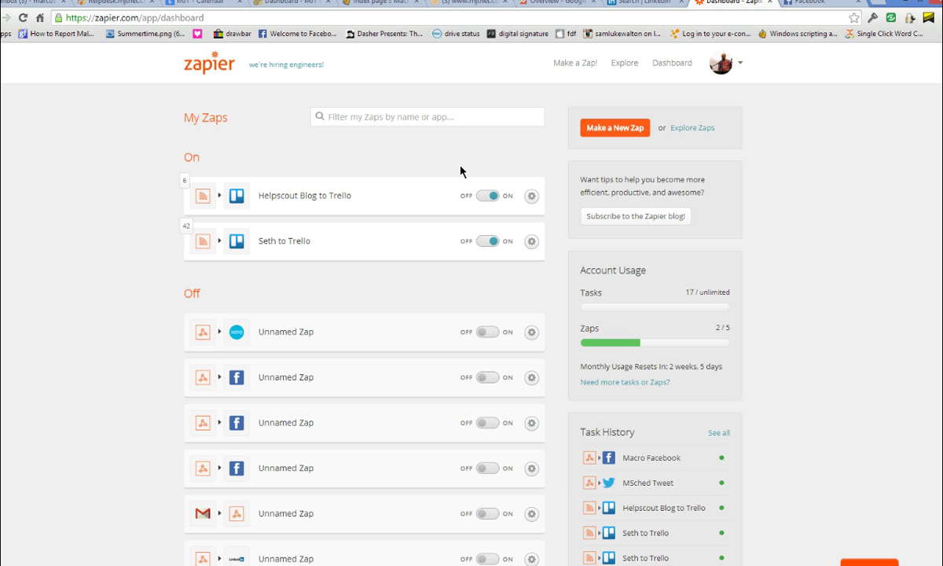
- Create a new Zap from the Zapier dashboard
click(599, 129)
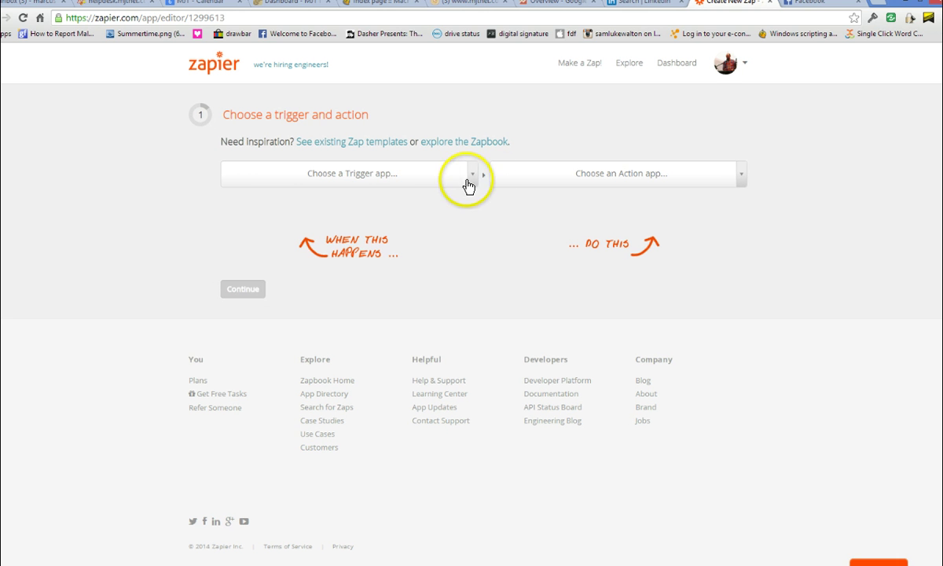
- Choose Web Hook as the trigger app and Facebook Pages as the action app
click(470, 180)
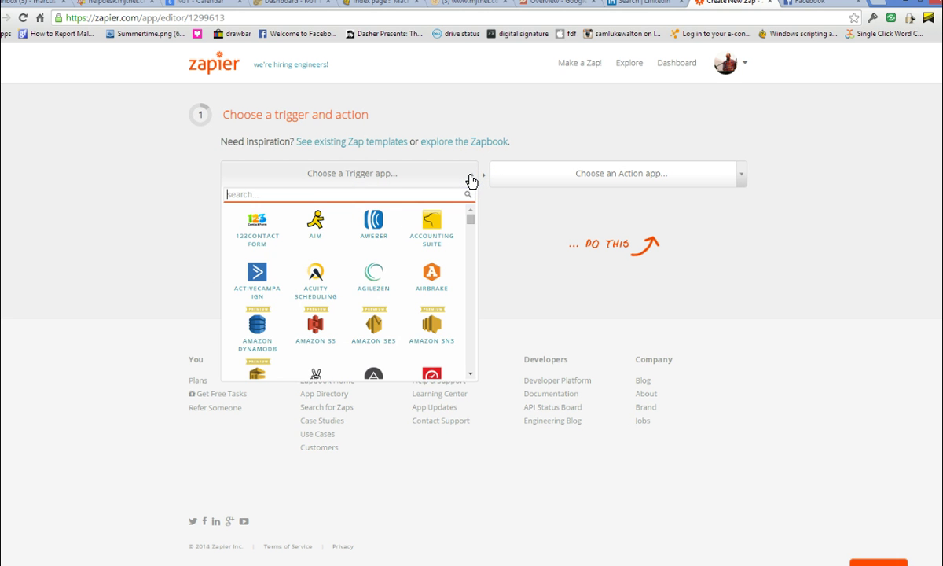
text(webhook)
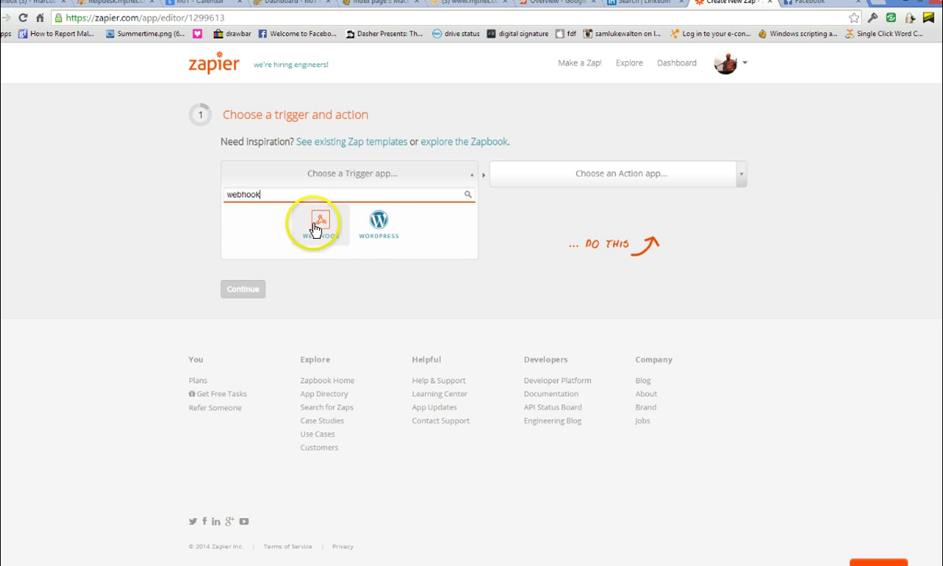
click(316, 225)
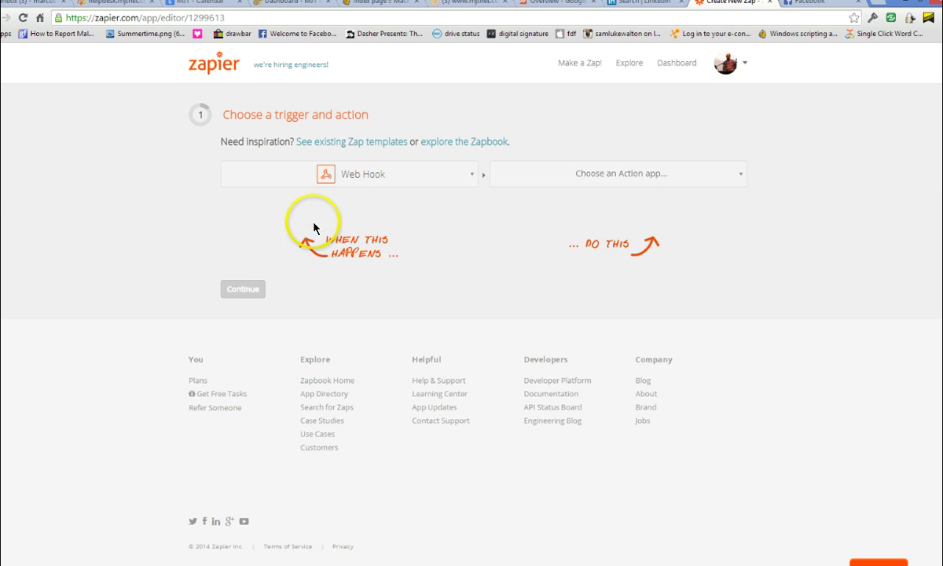
click(649, 182)
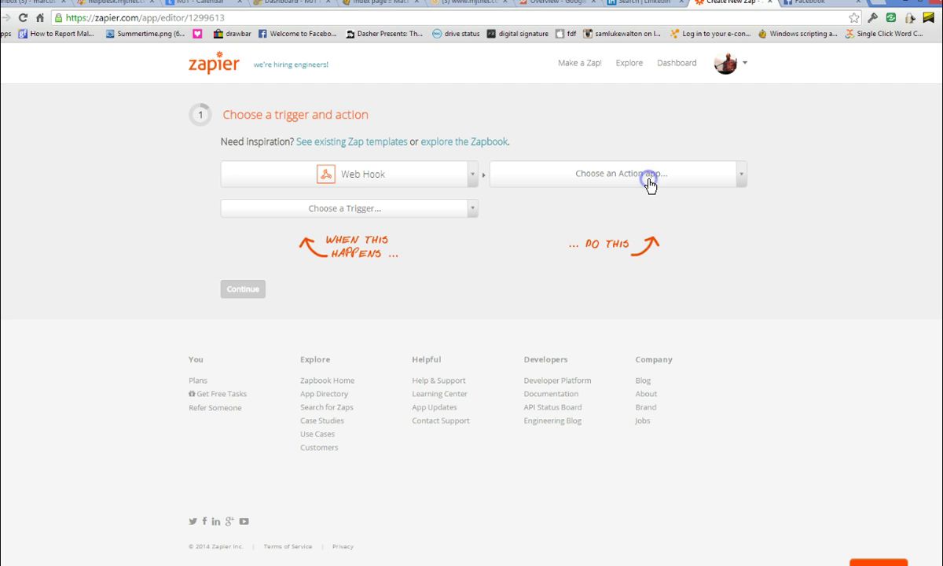
text(facebook)
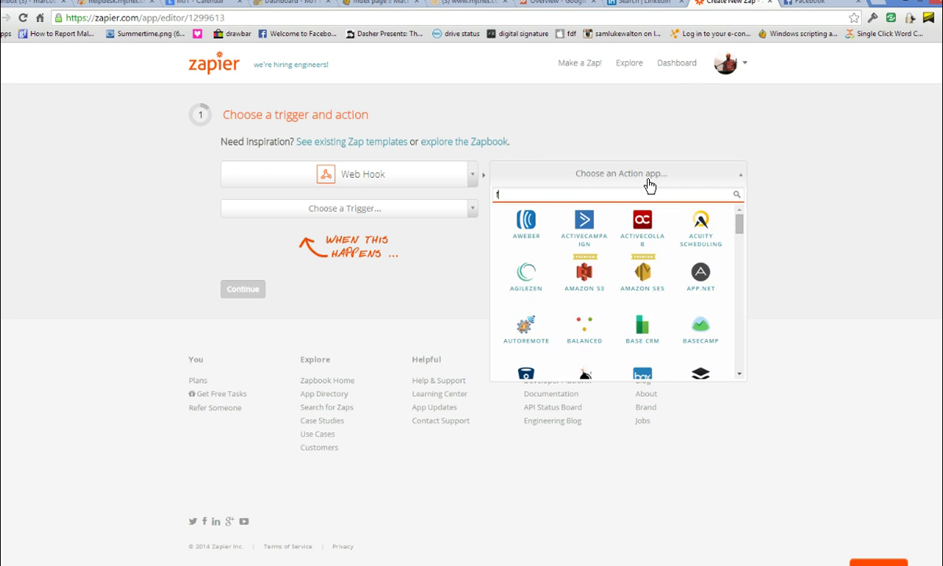
click(648, 221)
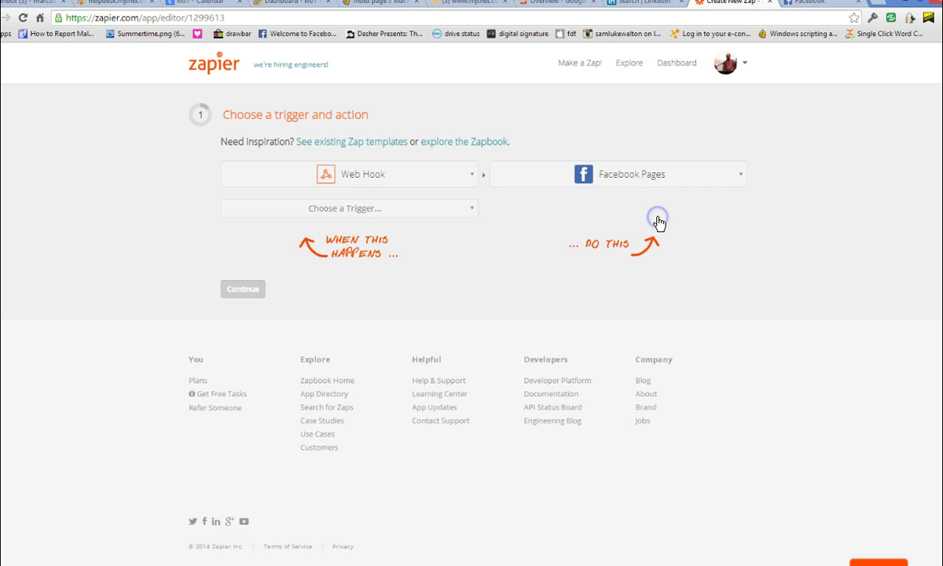
- Set the trigger to Catch Hook and the action to Create Page Post, then continue
click(416, 218)
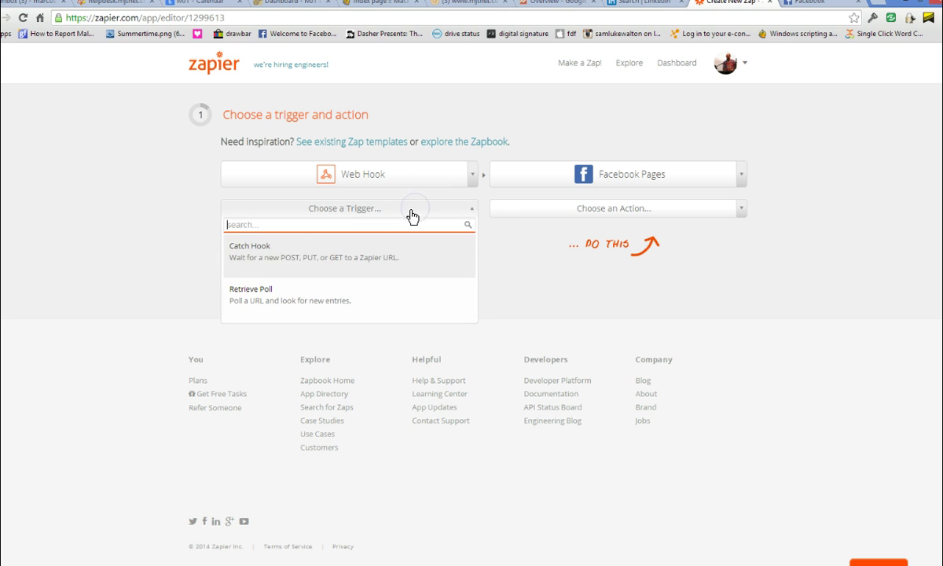
click(249, 260)
click(663, 214)
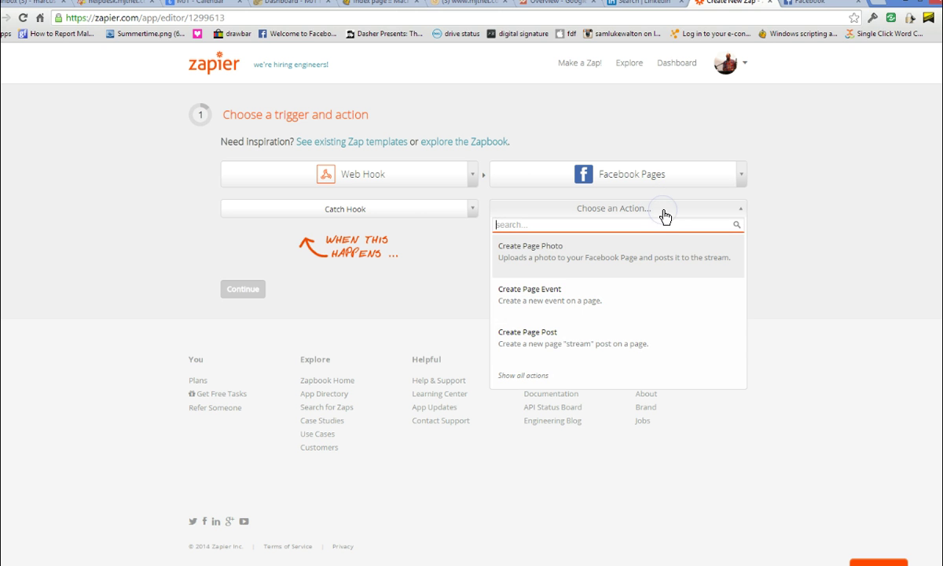
click(538, 344)
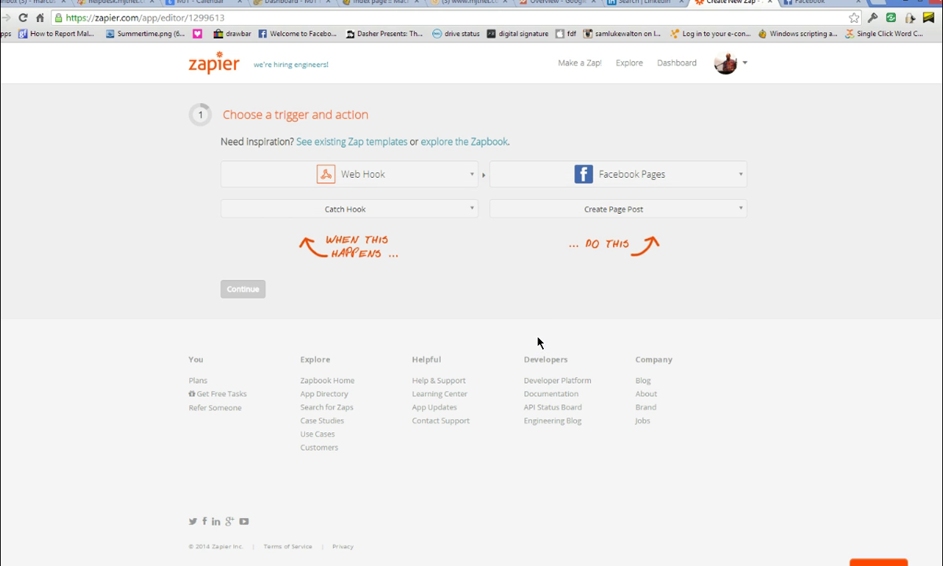
click(234, 290)
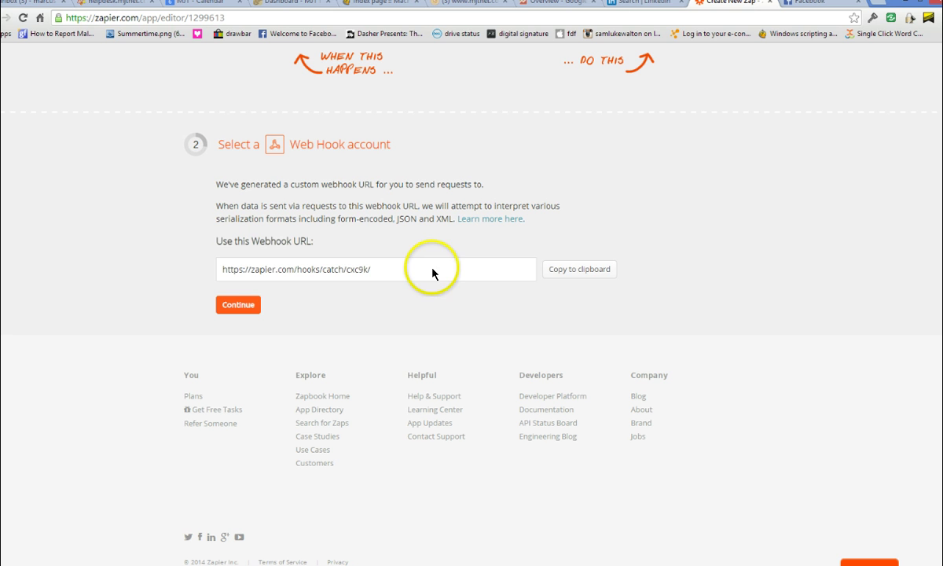
- Copy the webhook URL, connect the first Facebook Pages account, and leave the filter blank
click(579, 272)
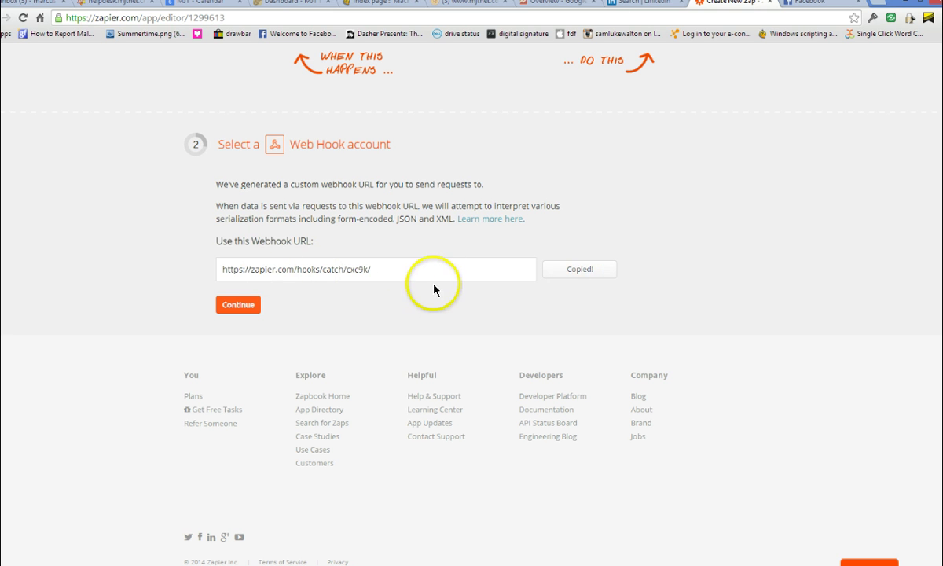
click(240, 309)
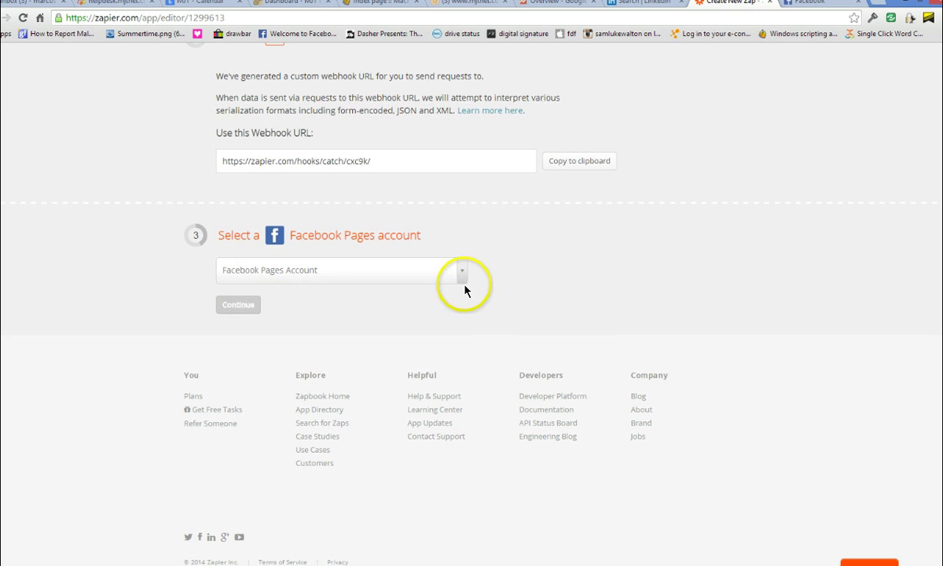
click(461, 271)
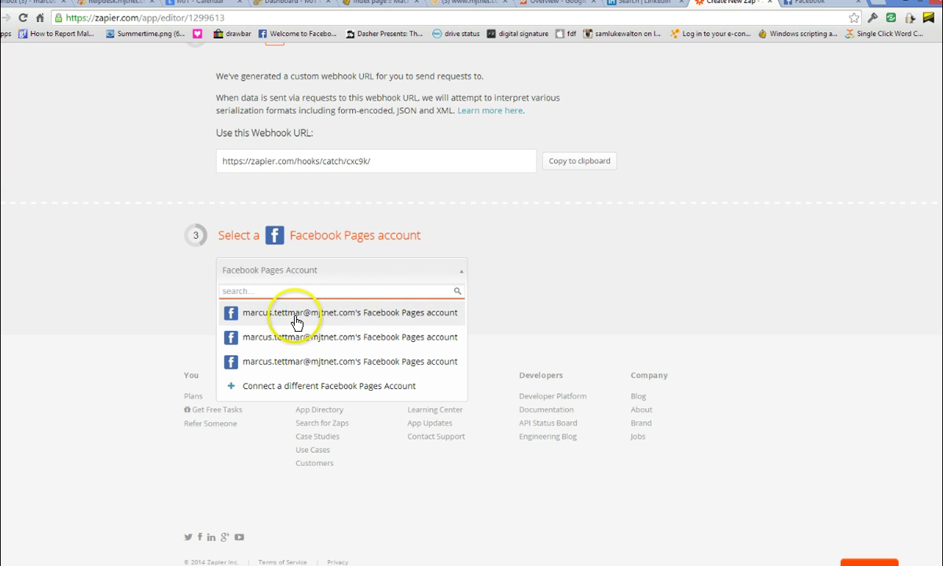
click(295, 314)
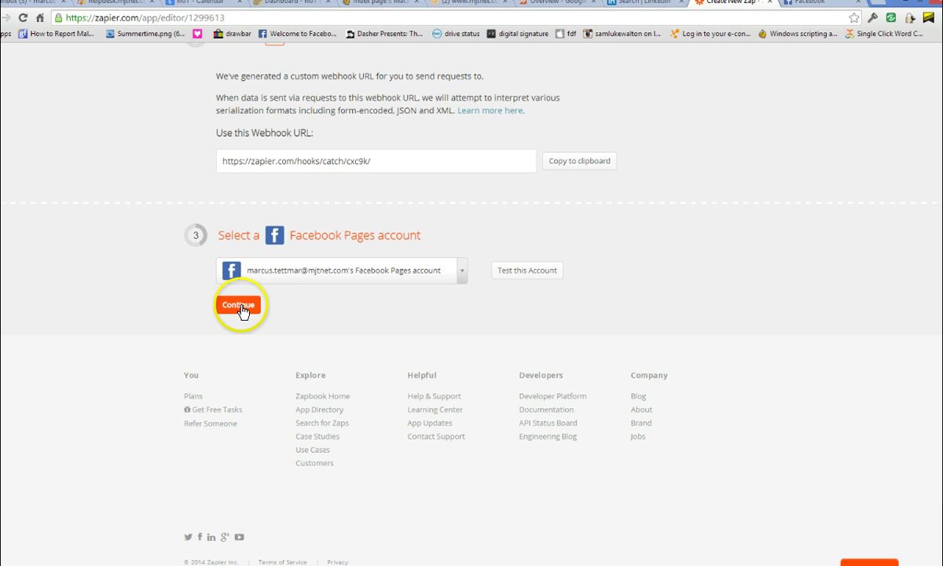
click(239, 306)
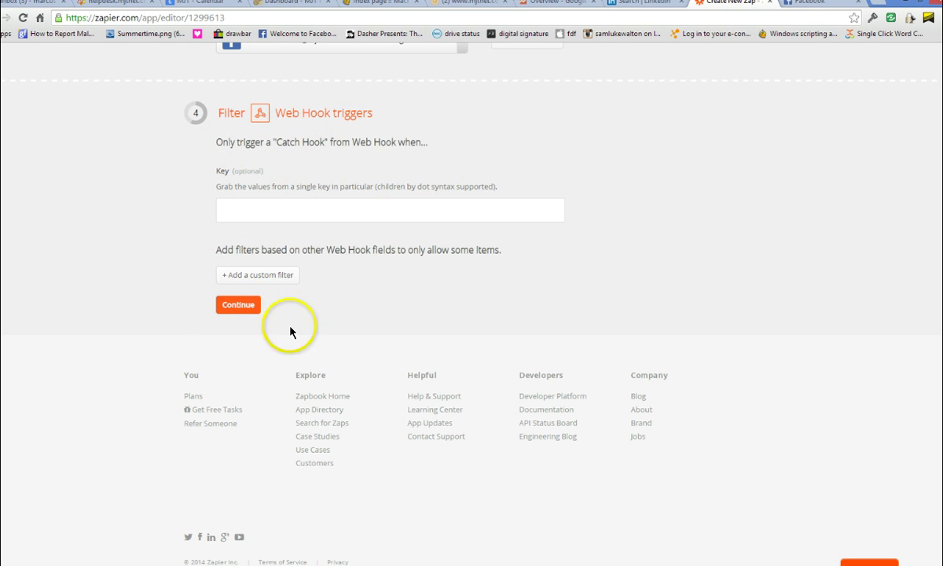
click(238, 308)
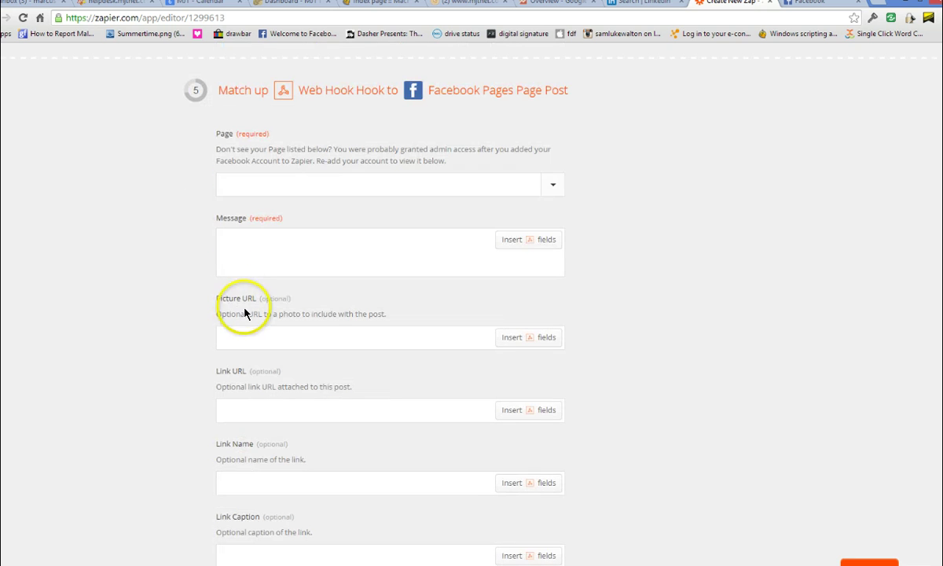
- Target the Macro Scheduler page and request webhook fields for the Message box
click(550, 186)
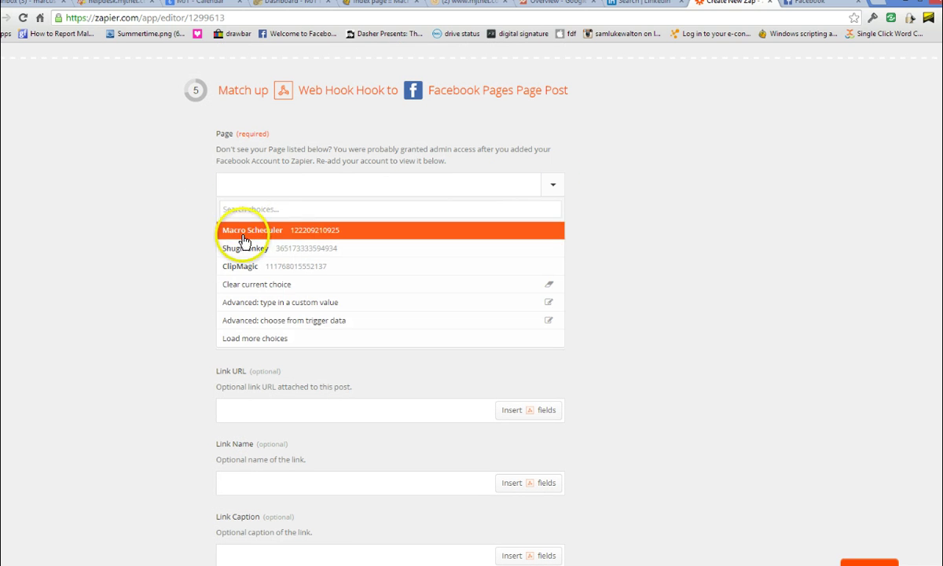
click(234, 228)
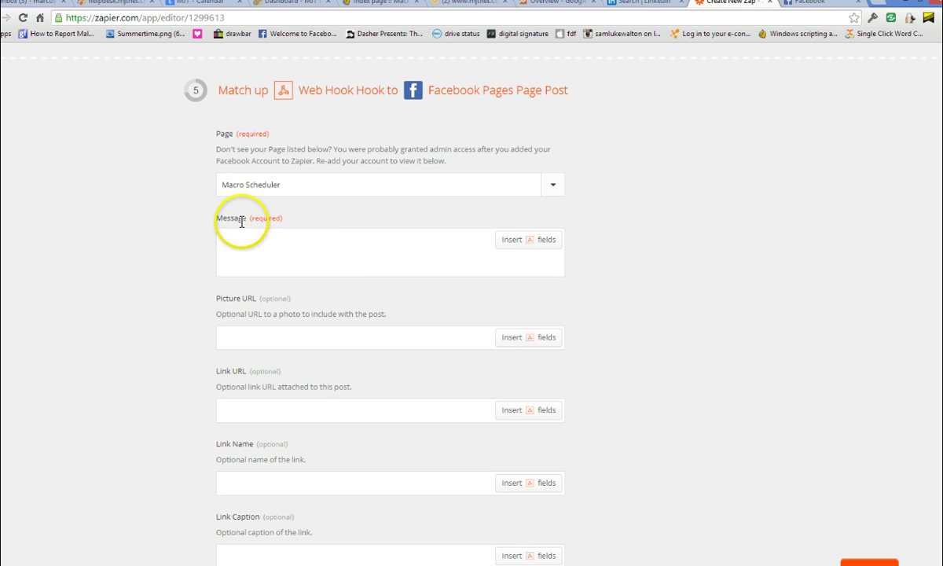
click(520, 245)
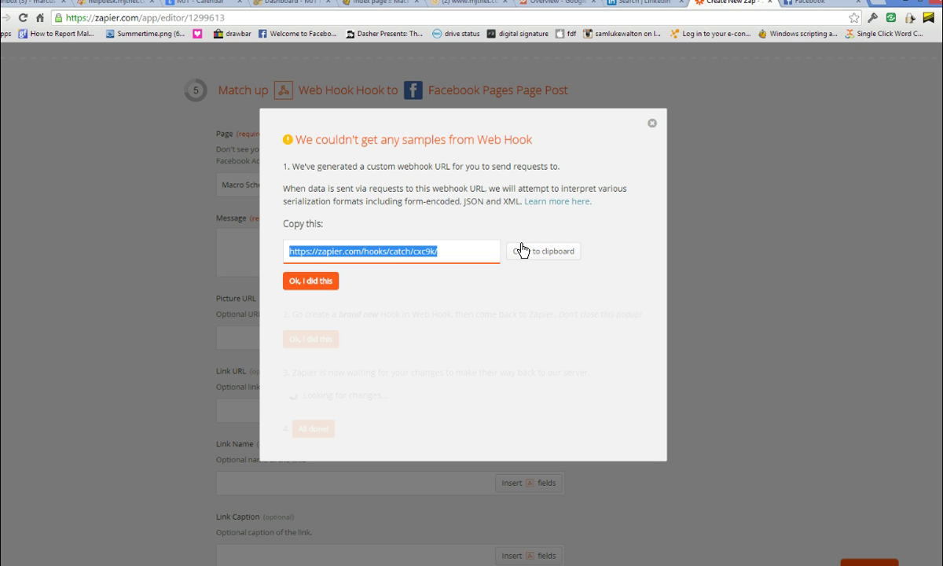
- Copy the webhook URL, confirm the first step, and switch to the 'Post to FB' script
click(414, 260)
click(550, 253)
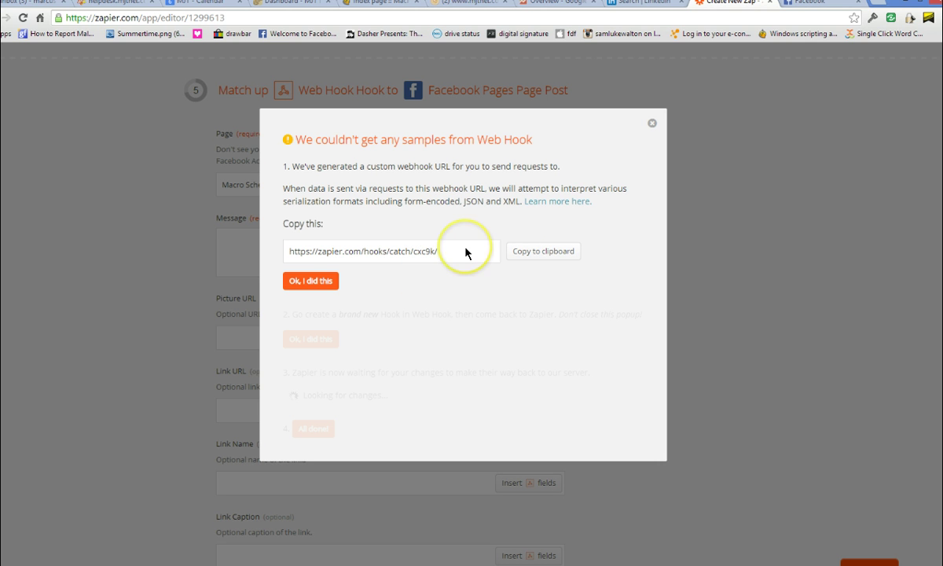
click(300, 283)
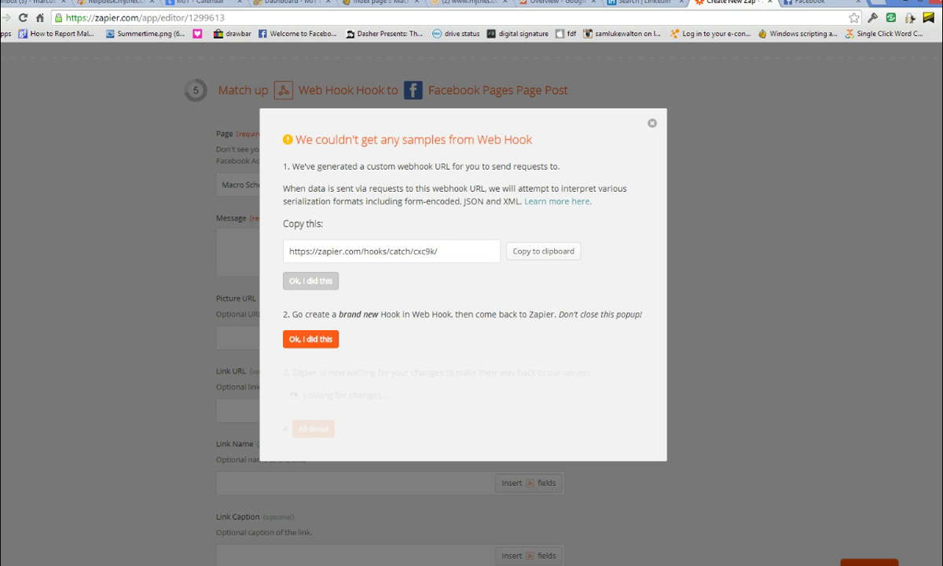
click(423, 562)
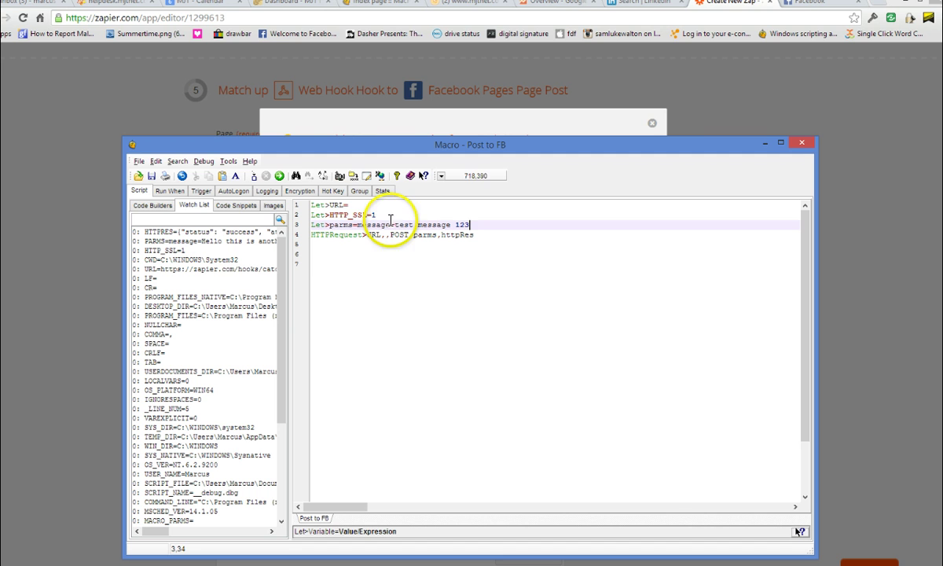
- Paste the webhook URL into line 1 and change the message to 'test message 12345'
click(457, 206)
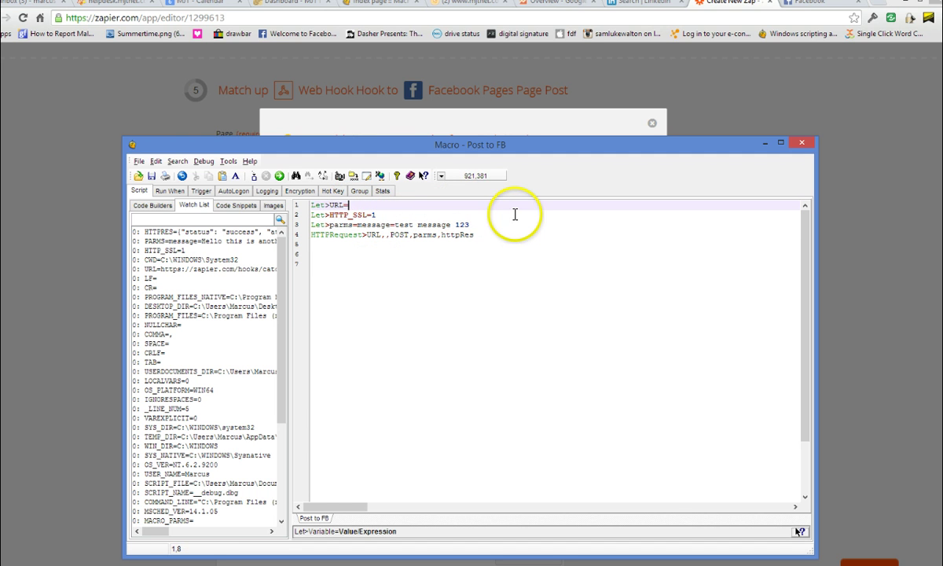
key(ctrl+v)
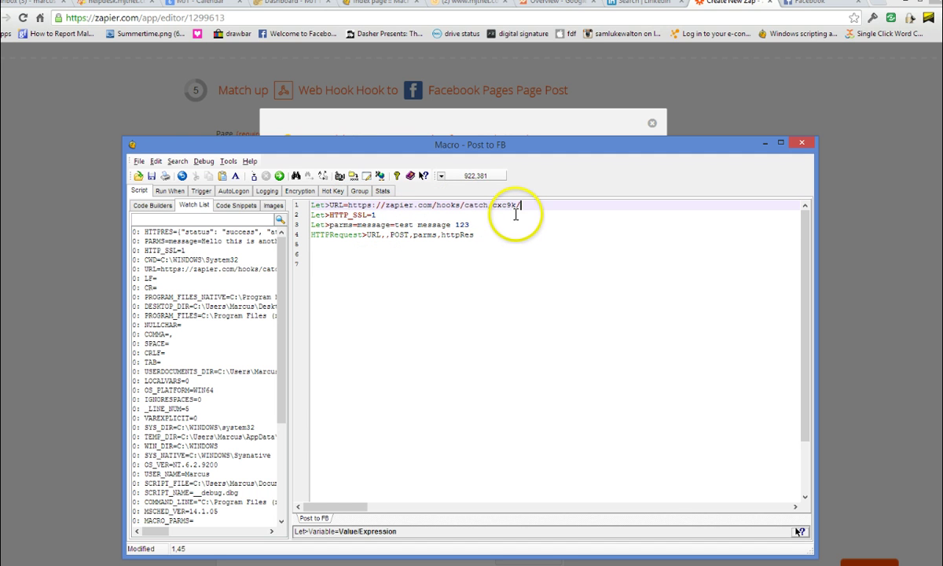
click(675, 220)
click(674, 223)
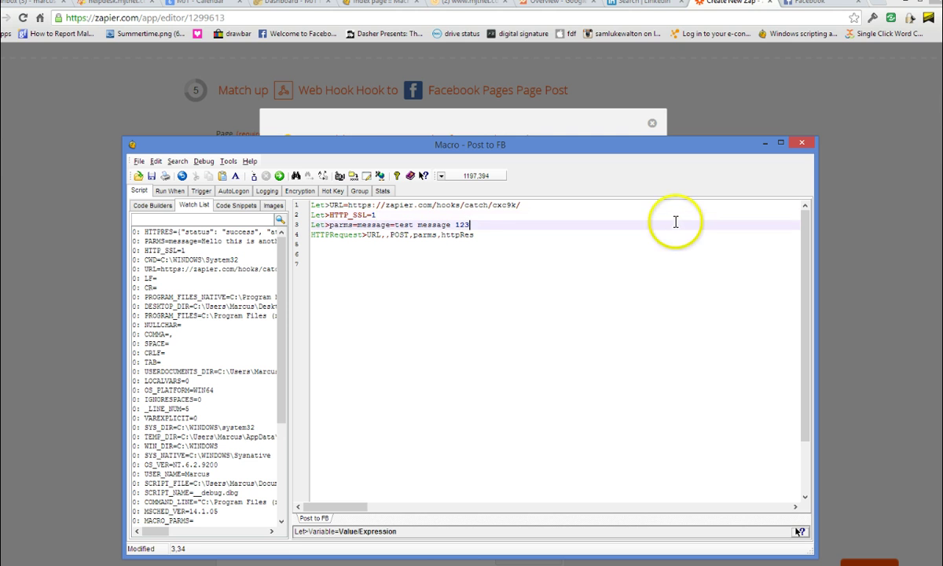
text(45)
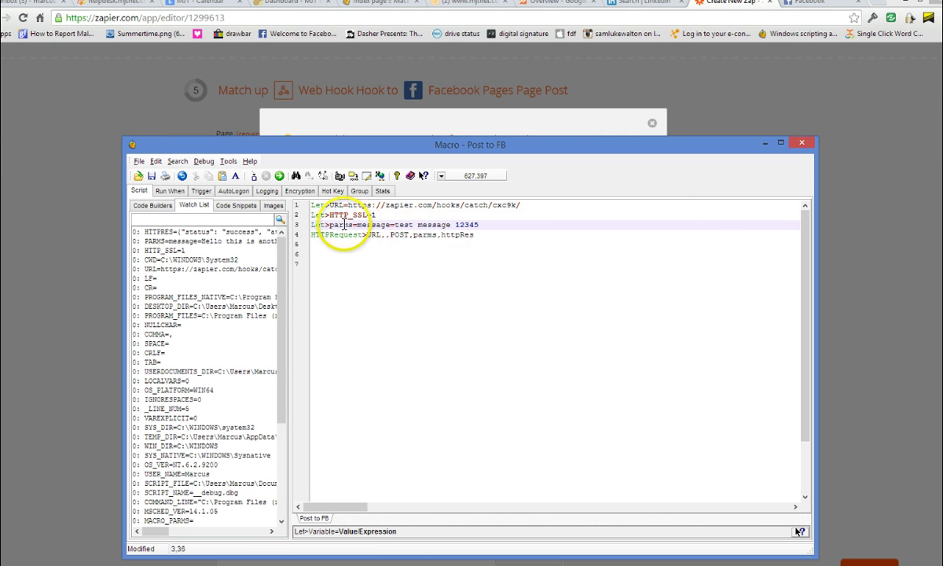
drag(348, 227, 476, 224)
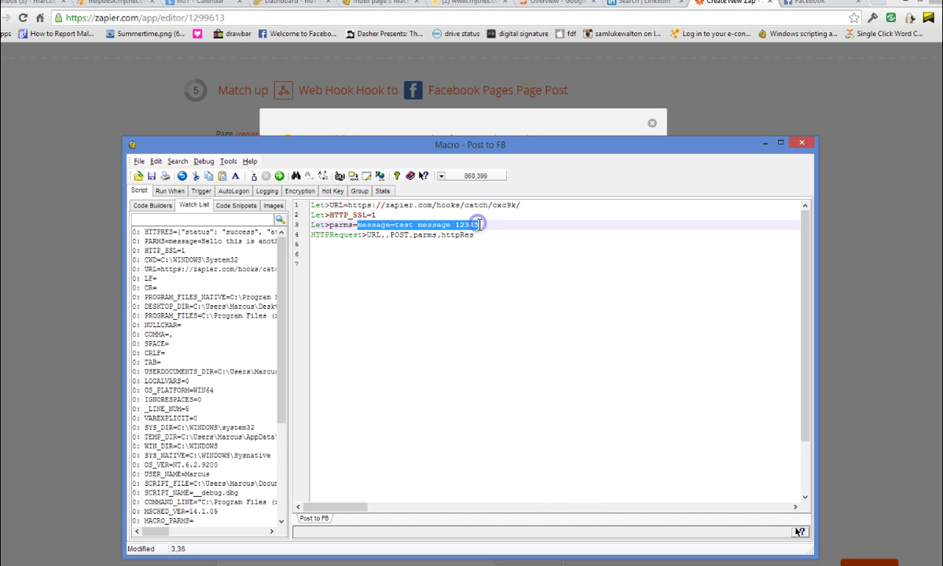
click(362, 225)
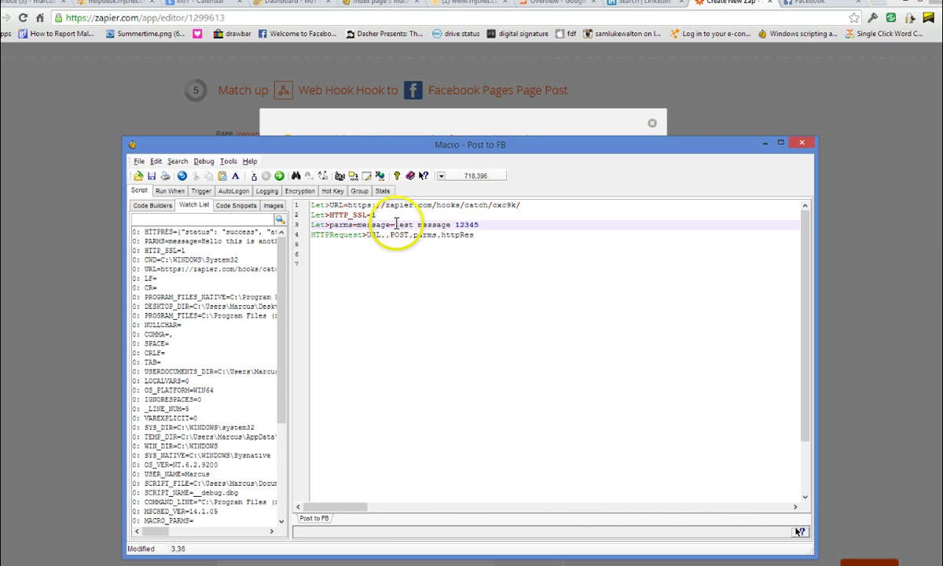
drag(394, 225, 482, 226)
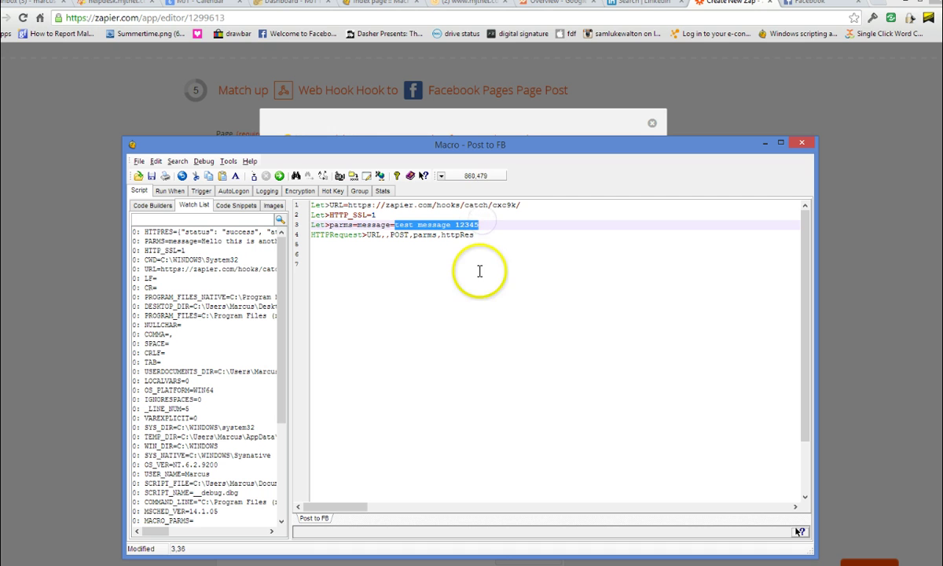
click(488, 244)
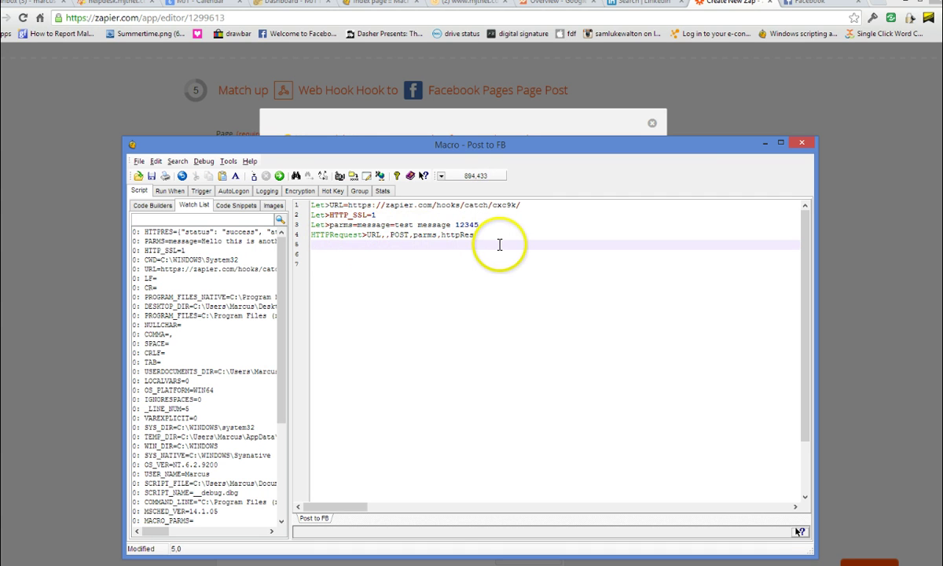
click(407, 203)
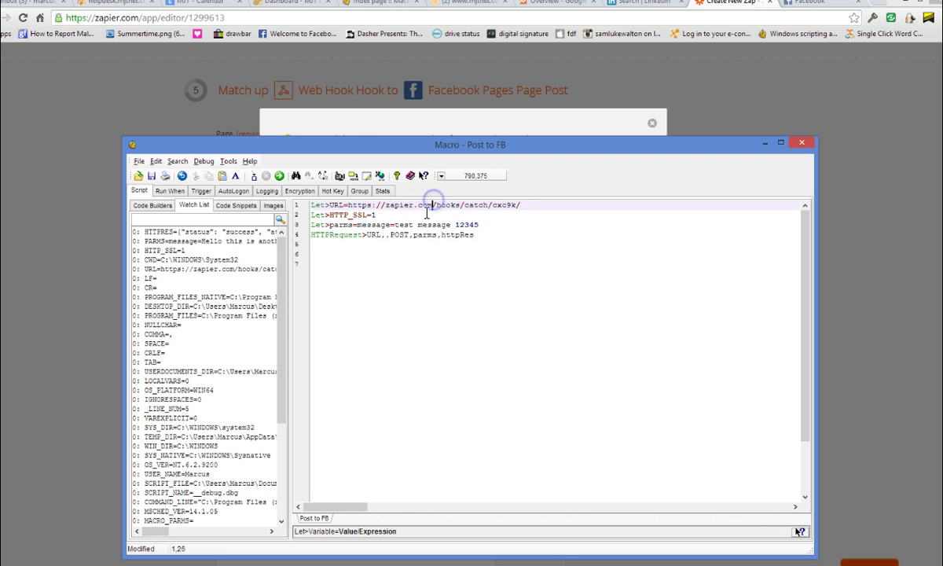
click(431, 203)
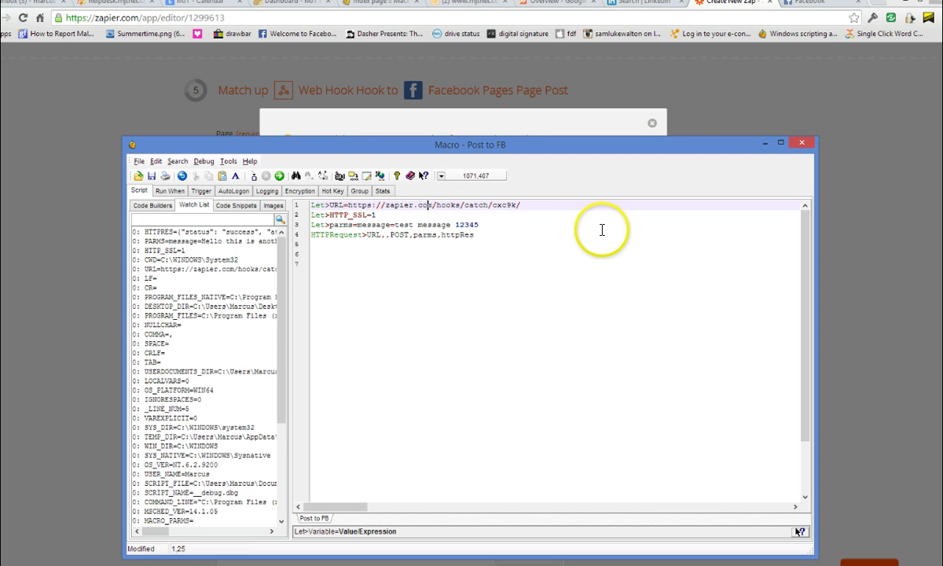
- Debug-step the script with F8 until the HTTPRequest line runs
key(F8)
key(F8)
key(F8)
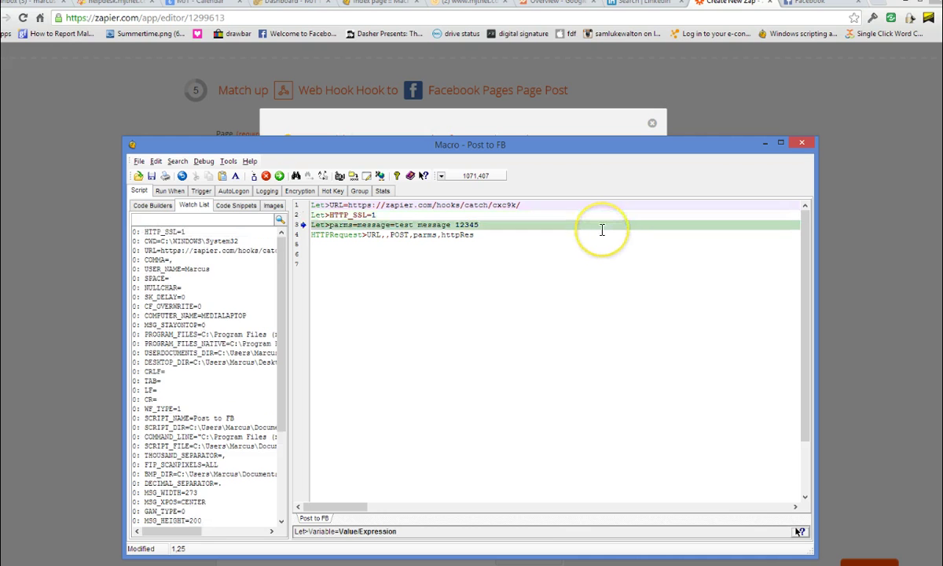
key(F8)
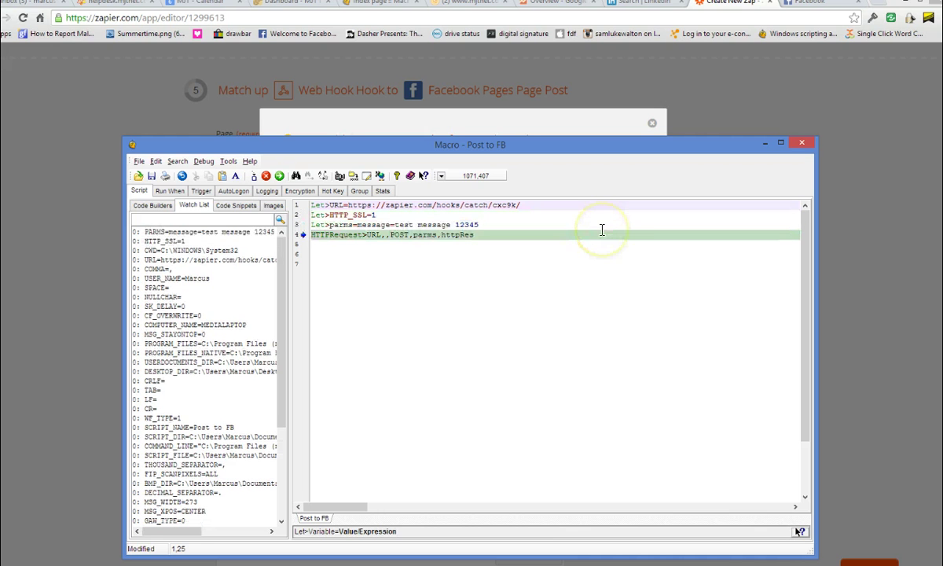
key(F8)
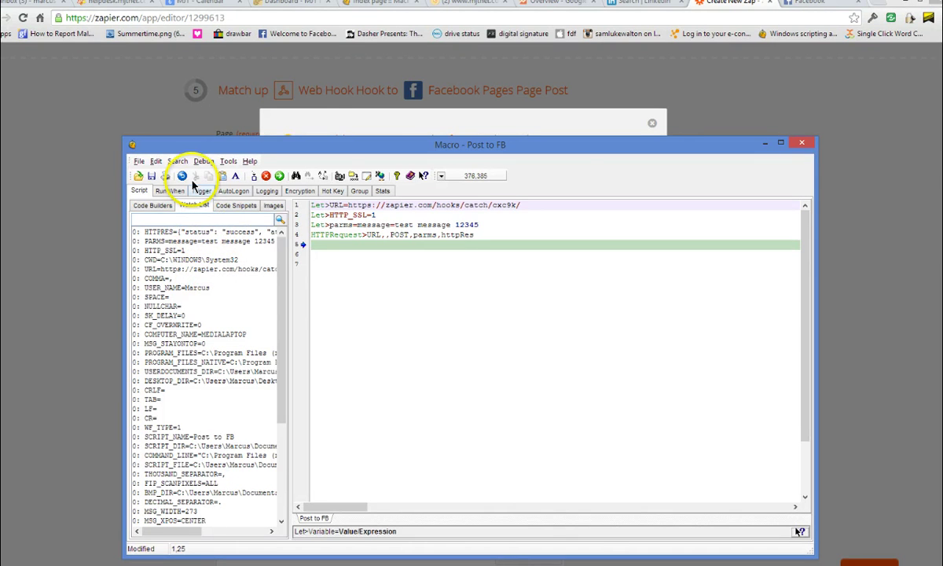
- Confirm the webhook sample and fill the post Message with the webhook's 'test message 12345' field
click(143, 106)
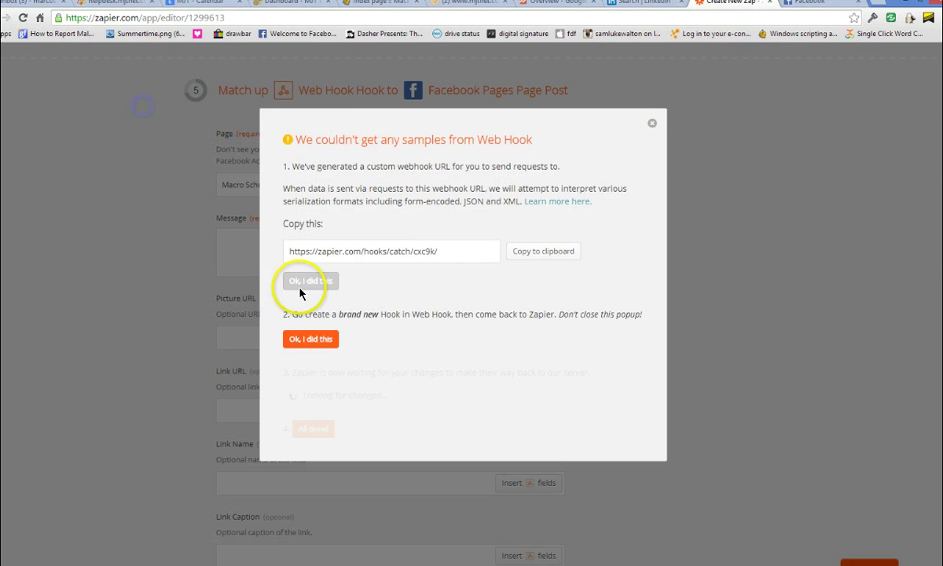
click(311, 340)
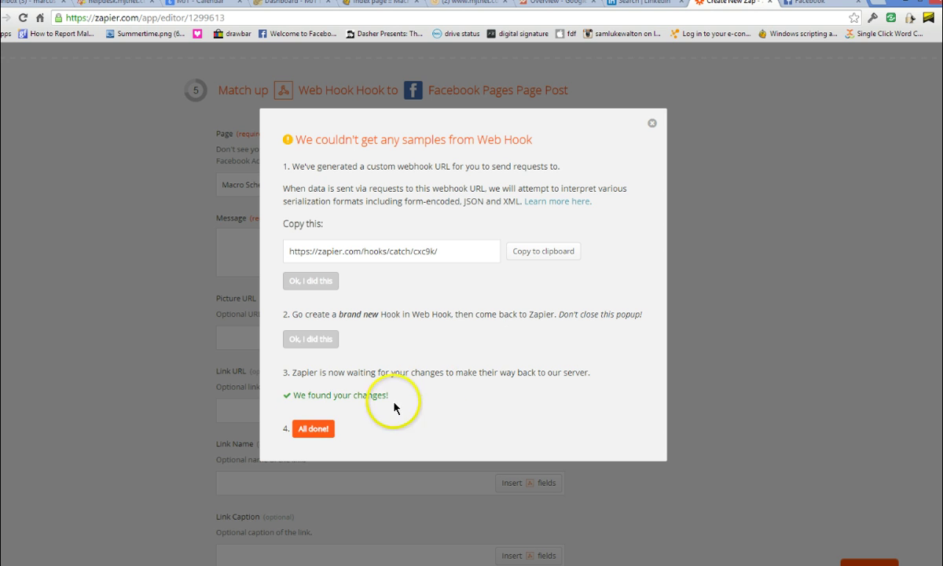
click(313, 429)
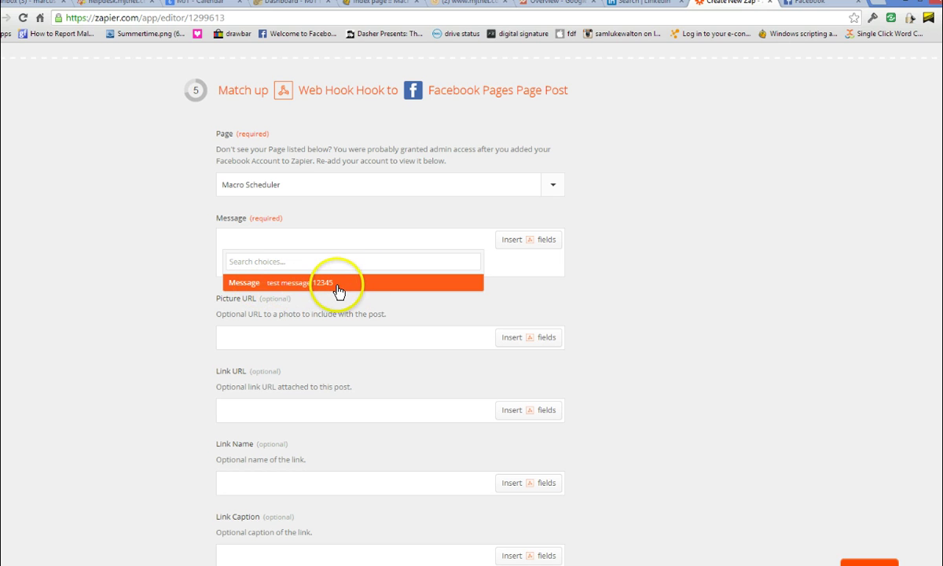
click(290, 288)
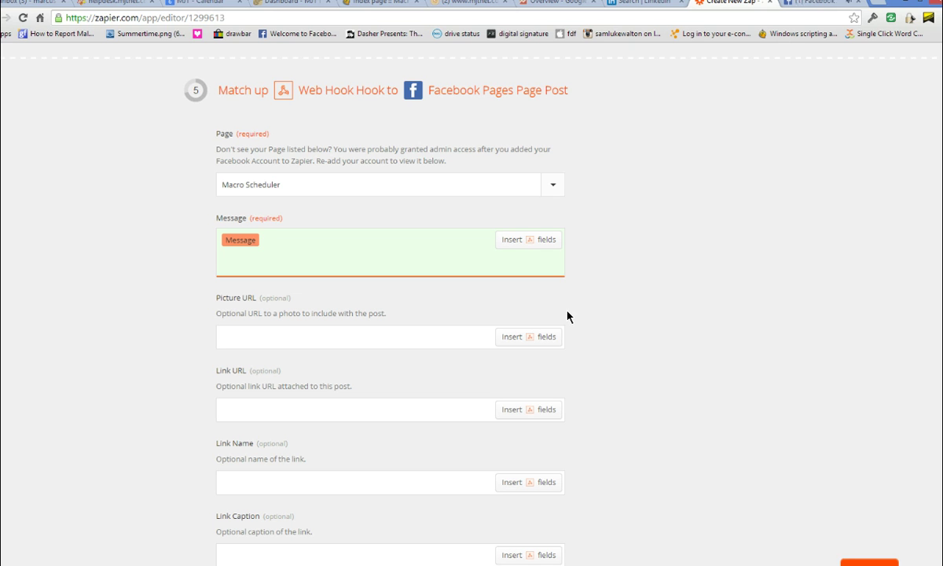
key(alt+Tab)
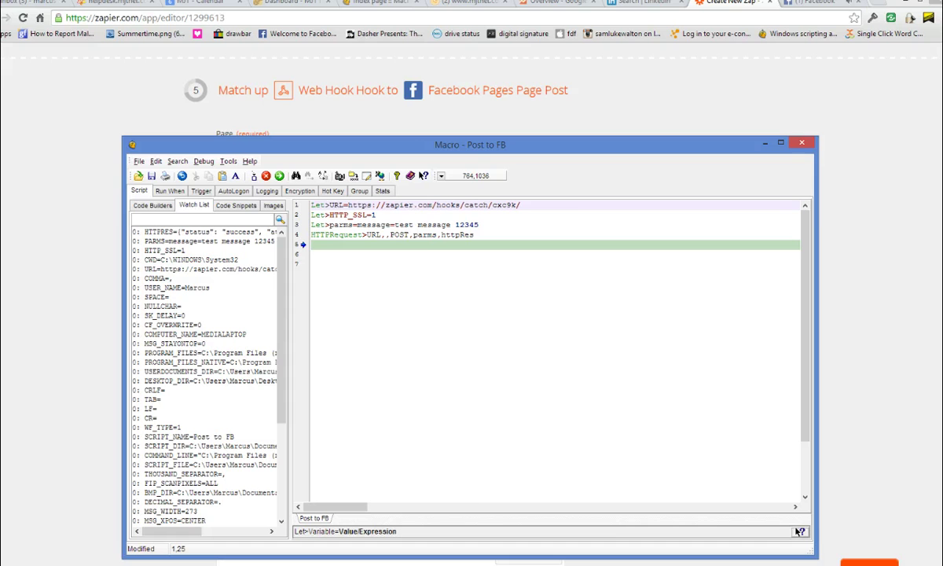
- Stop the paused debug run of the 'Post to FB' script
click(266, 175)
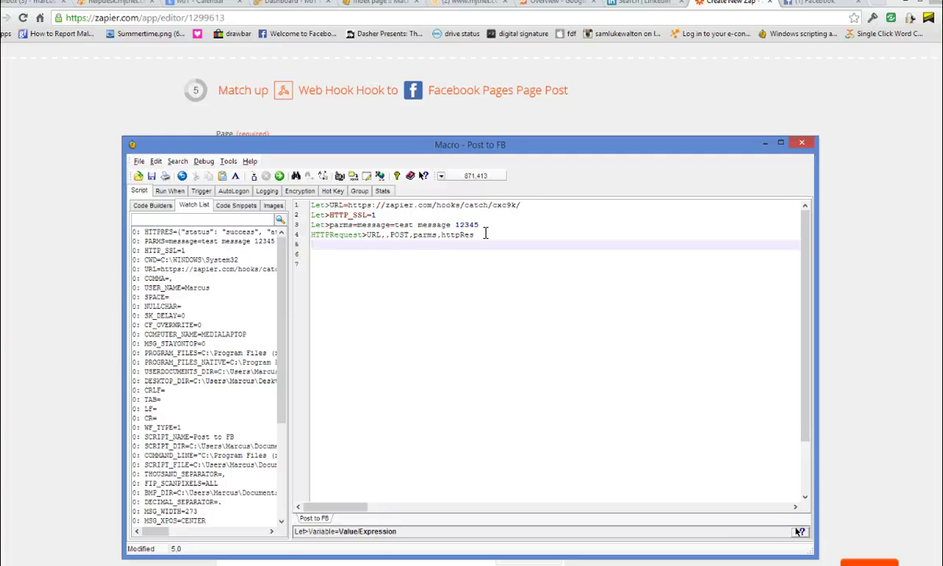
- Test the Zap with webhook Sample #1 until it reports success
click(79, 283)
scroll(385, 399, down, 3)
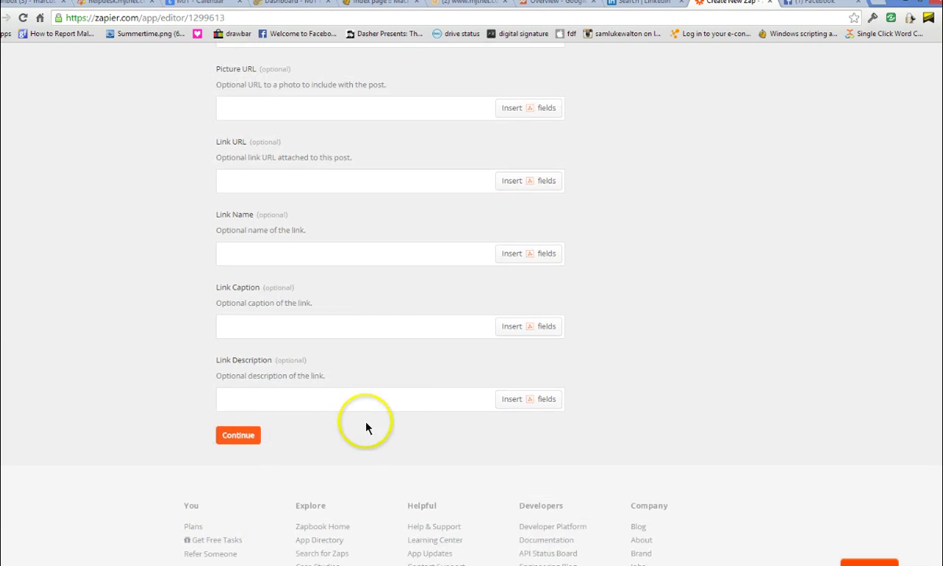
click(240, 437)
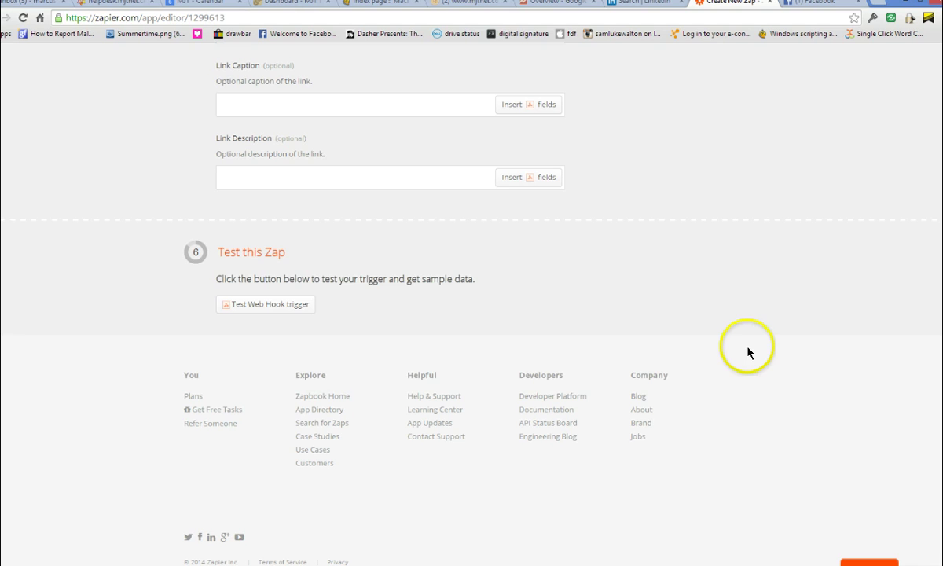
click(280, 306)
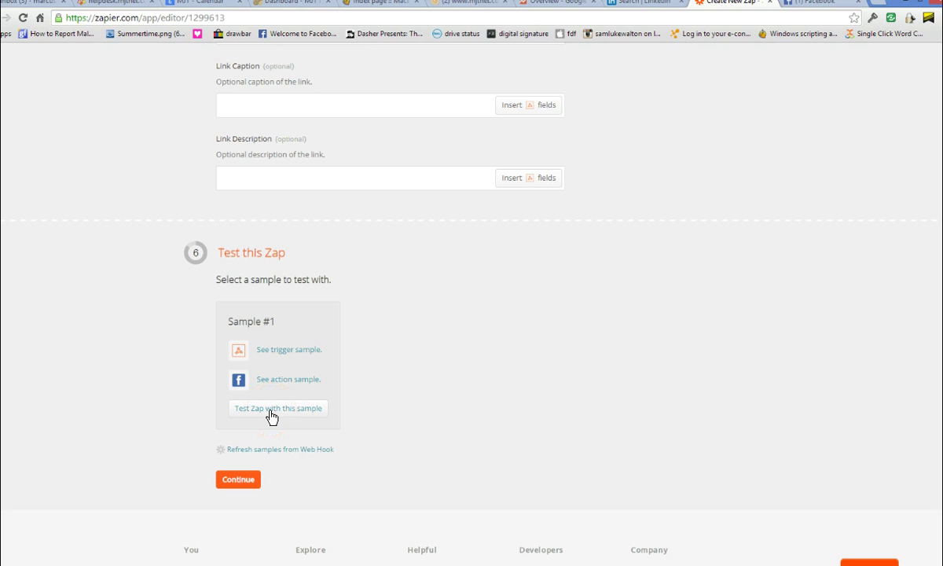
click(272, 414)
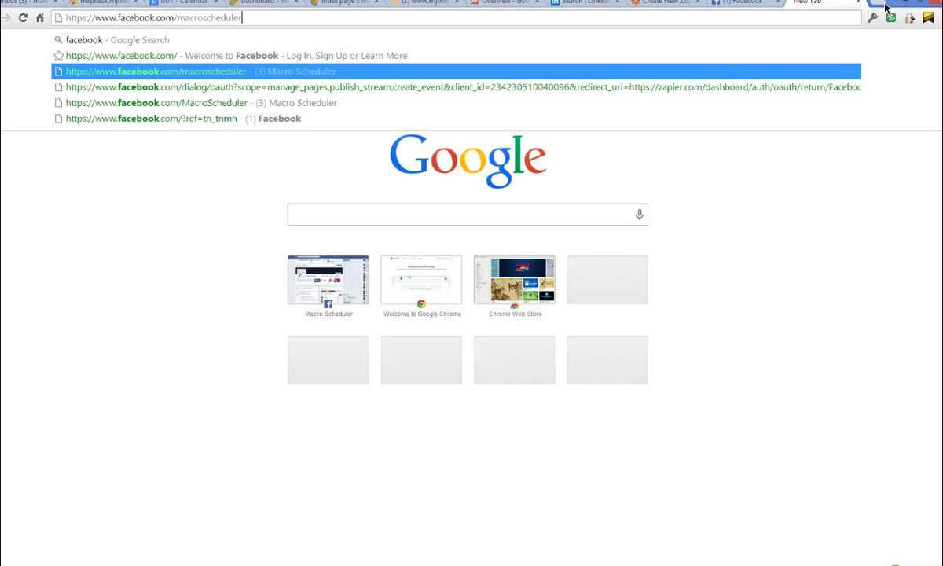
- Find the 'test message 12345' post on facebook.com/macroscheduler and delete it
key(Return)
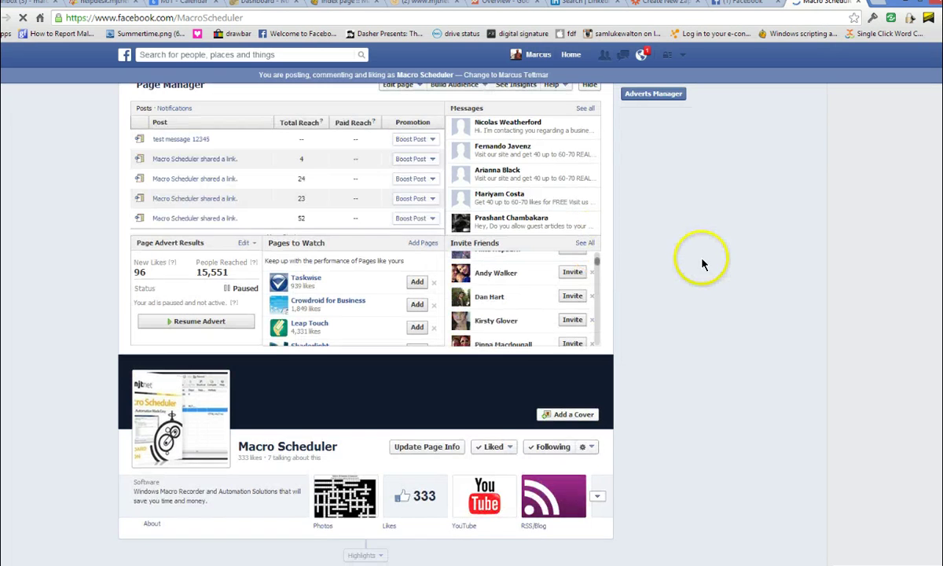
scroll(700, 262, down, 3)
scroll(700, 261, down, 4)
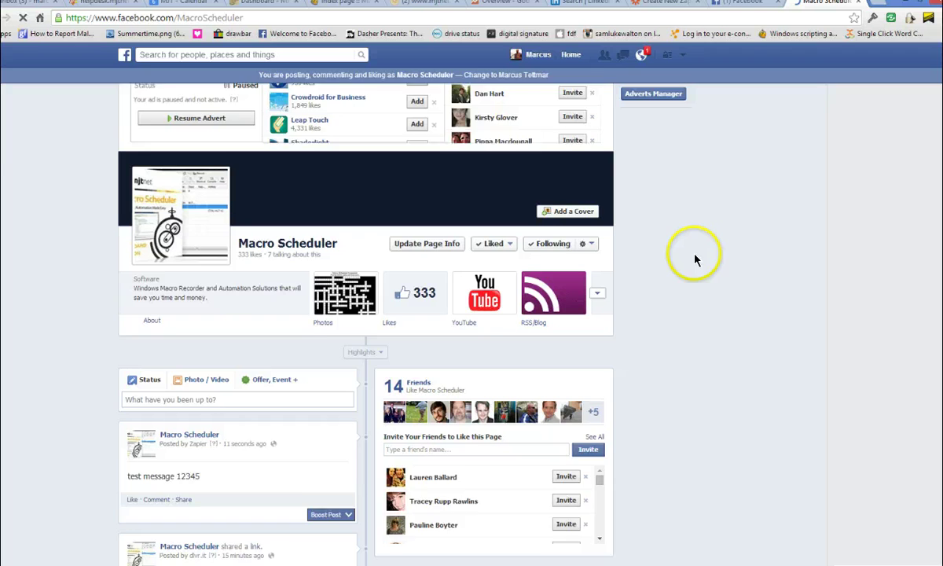
scroll(148, 426, down, 1)
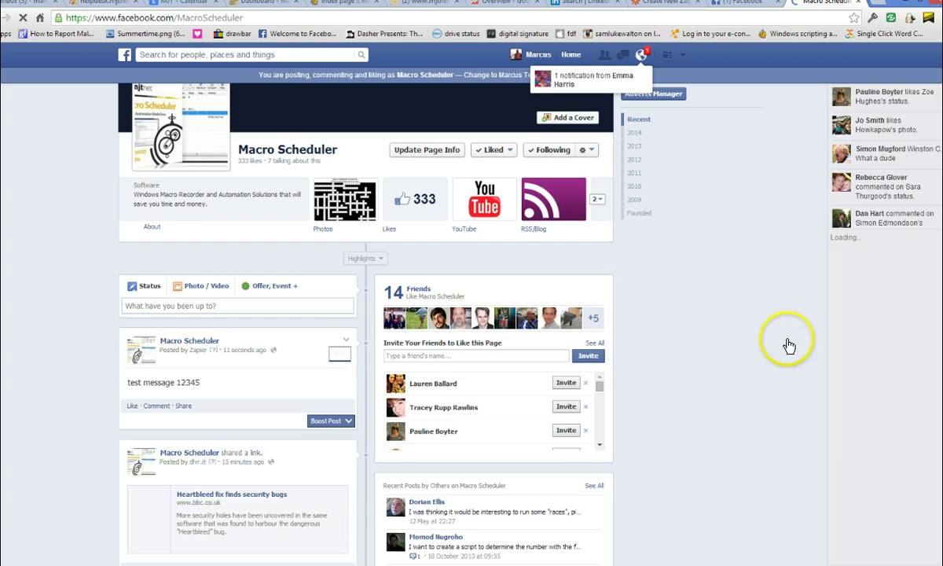
scroll(348, 340, down, 1)
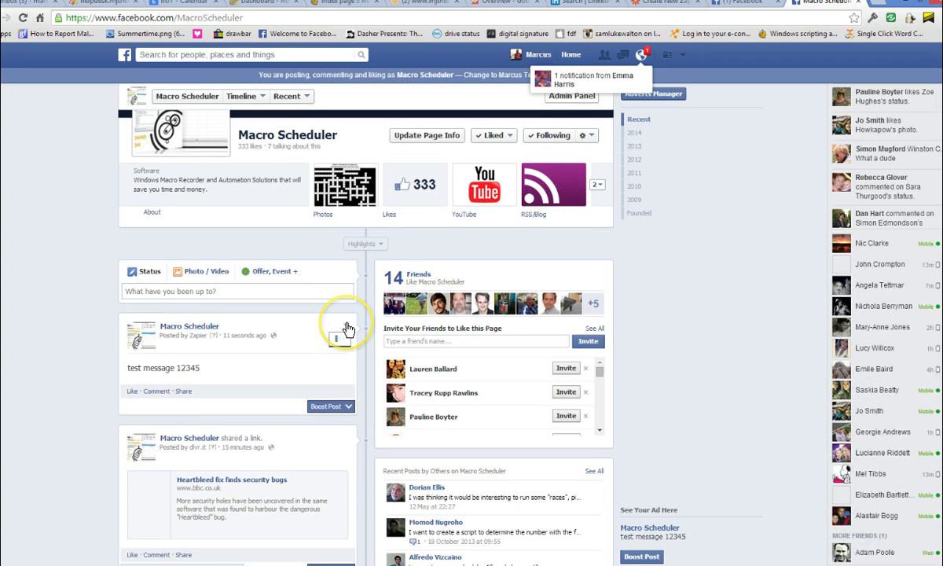
click(346, 325)
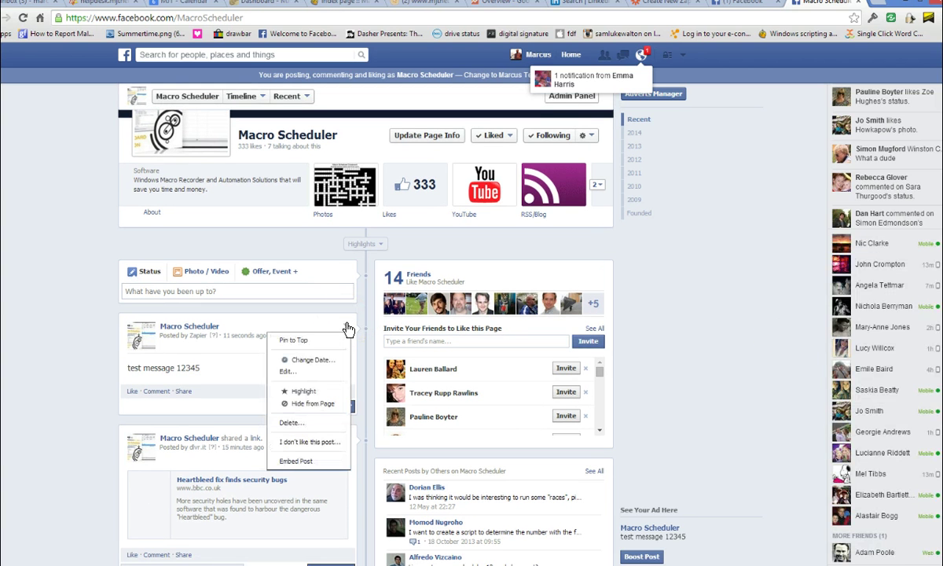
click(291, 424)
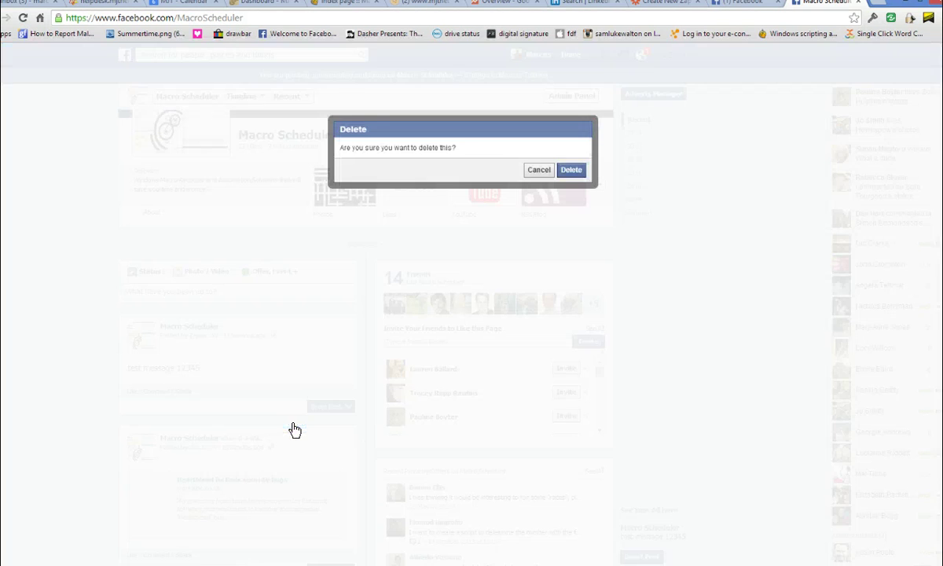
click(571, 170)
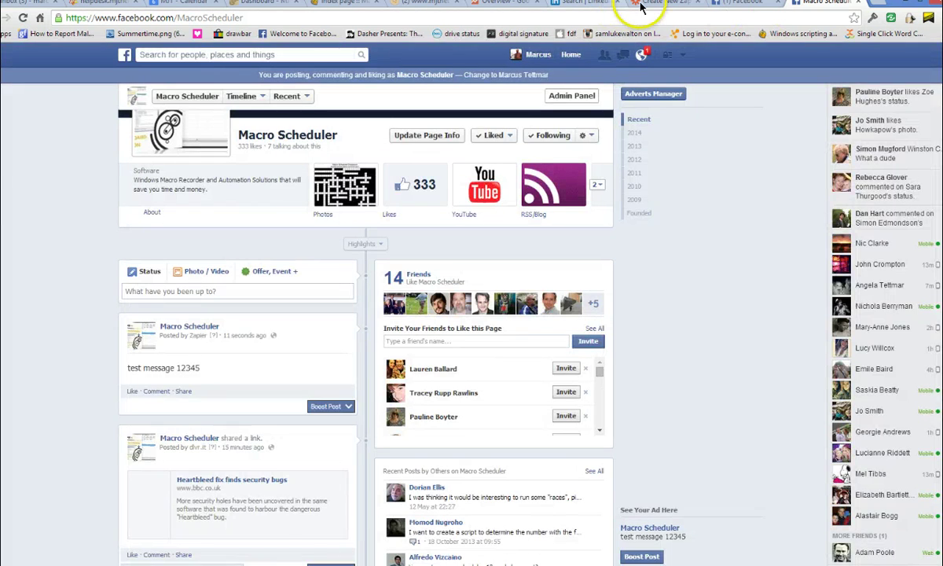
- Name the Zap 'Macro to FB', turn it on, and dismiss the recommendations prompt
click(663, 6)
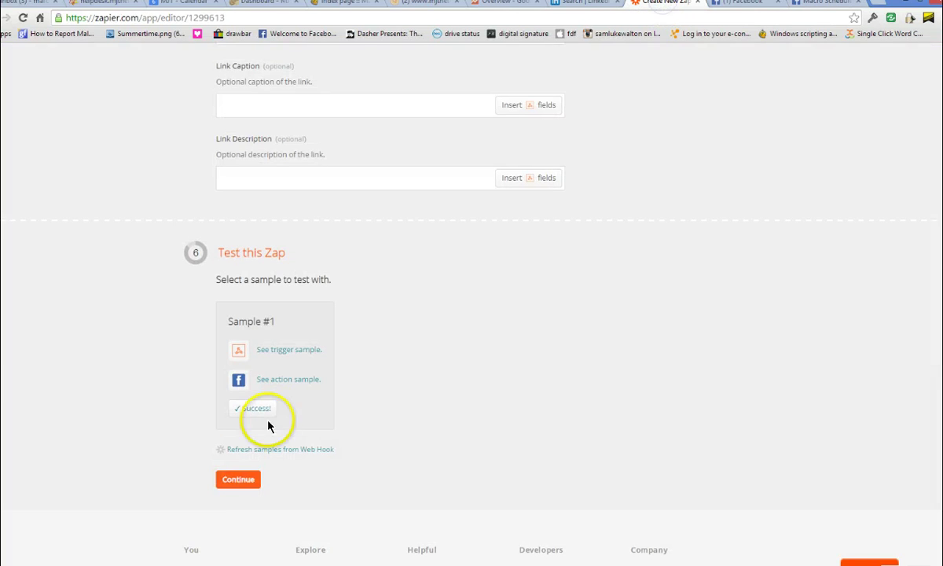
click(238, 479)
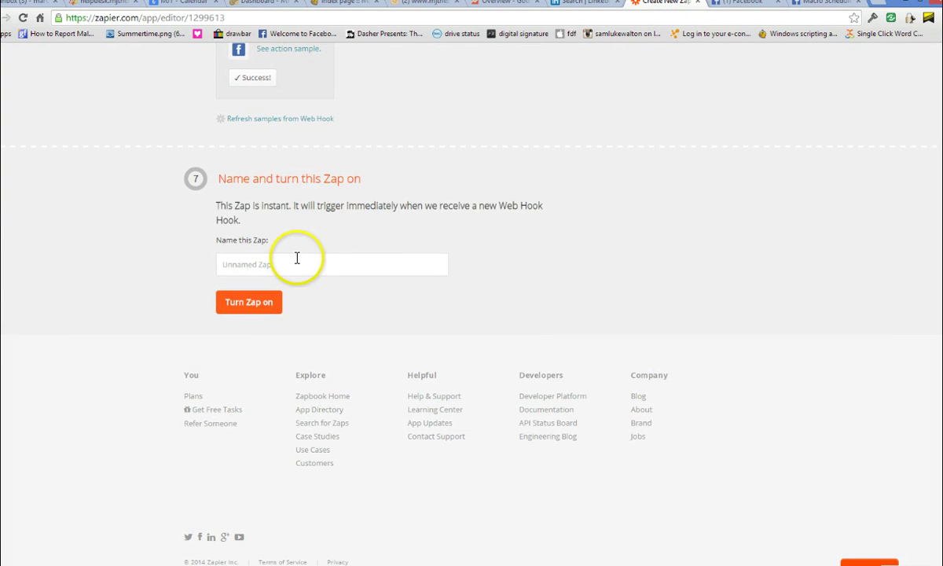
click(298, 262)
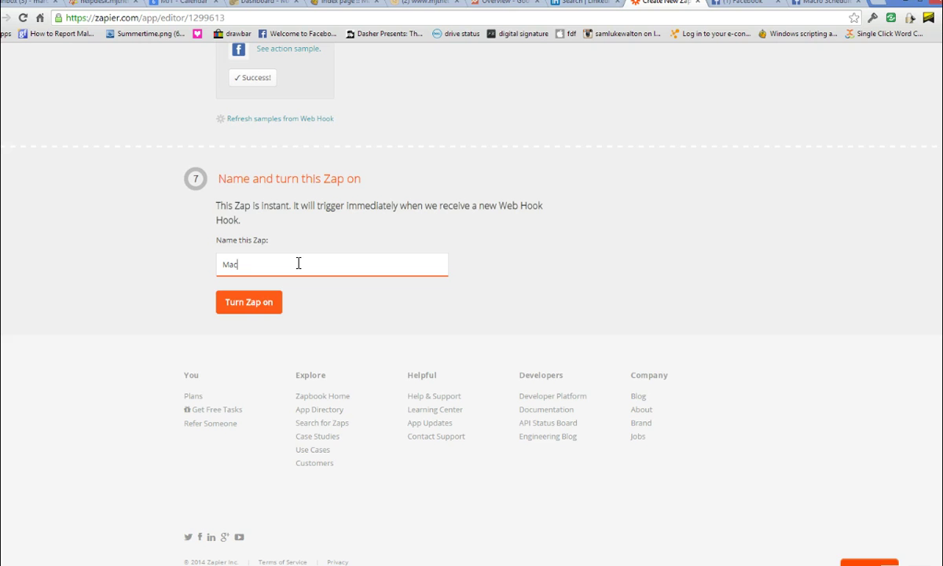
text(Macro to FB)
click(298, 263)
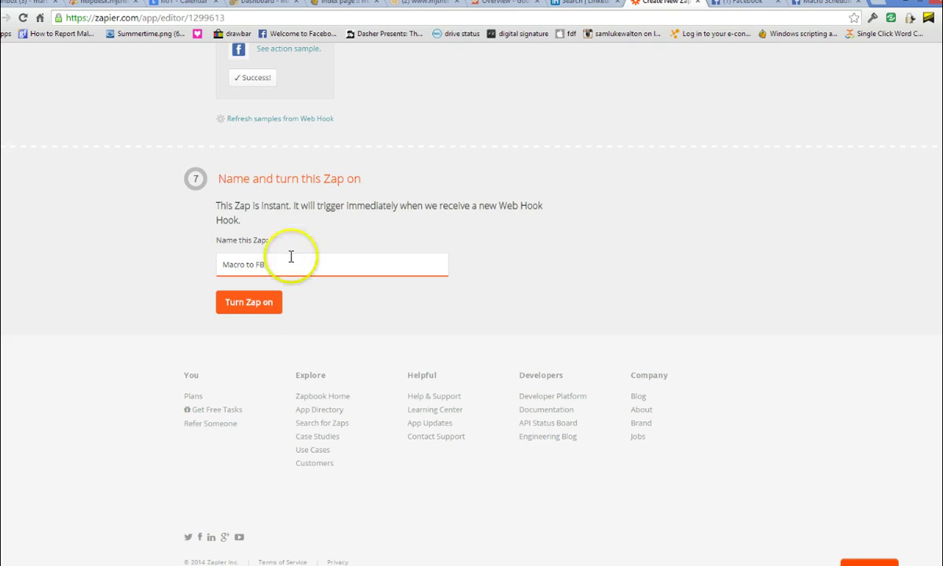
click(253, 306)
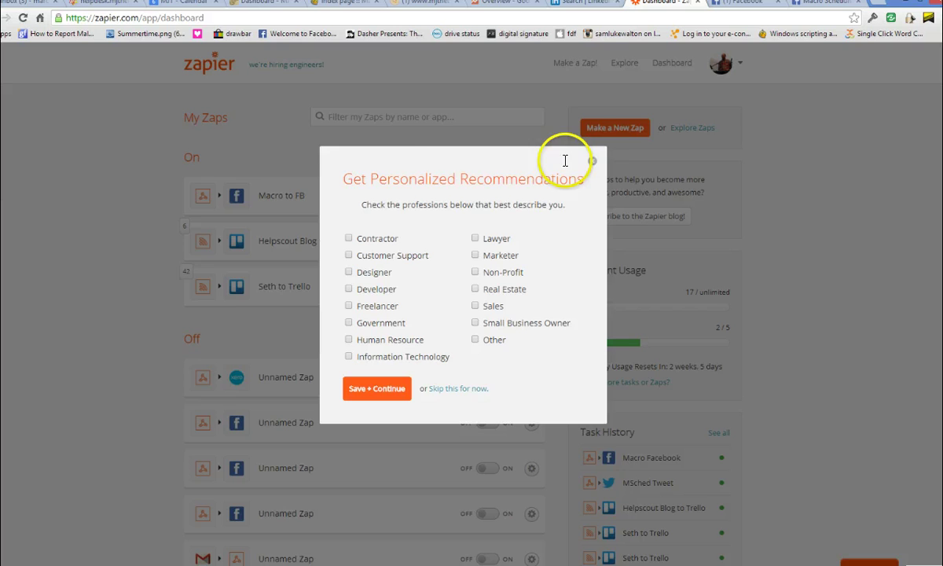
click(592, 162)
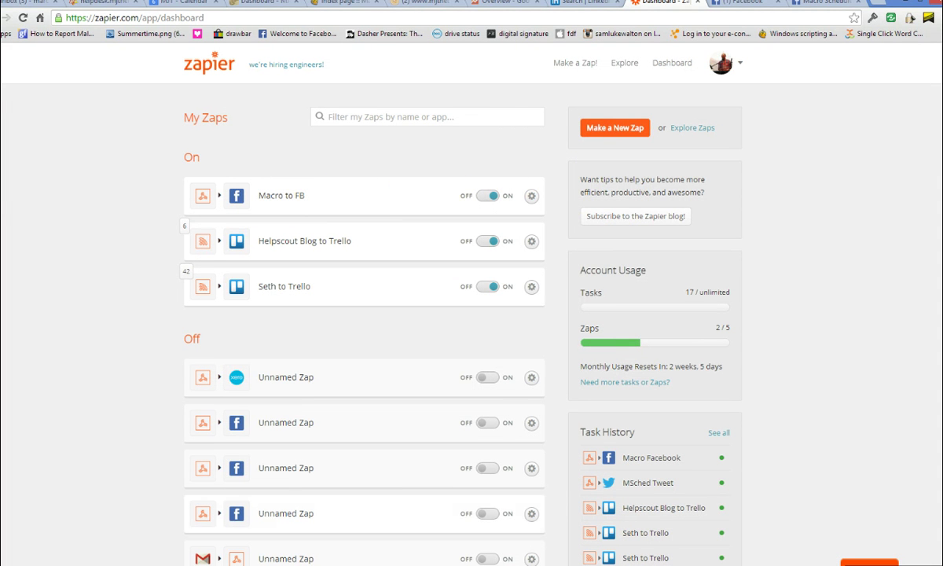
- Replace the test message 12345 in the Post to FB script with the Hello world text
key(alt+Tab)
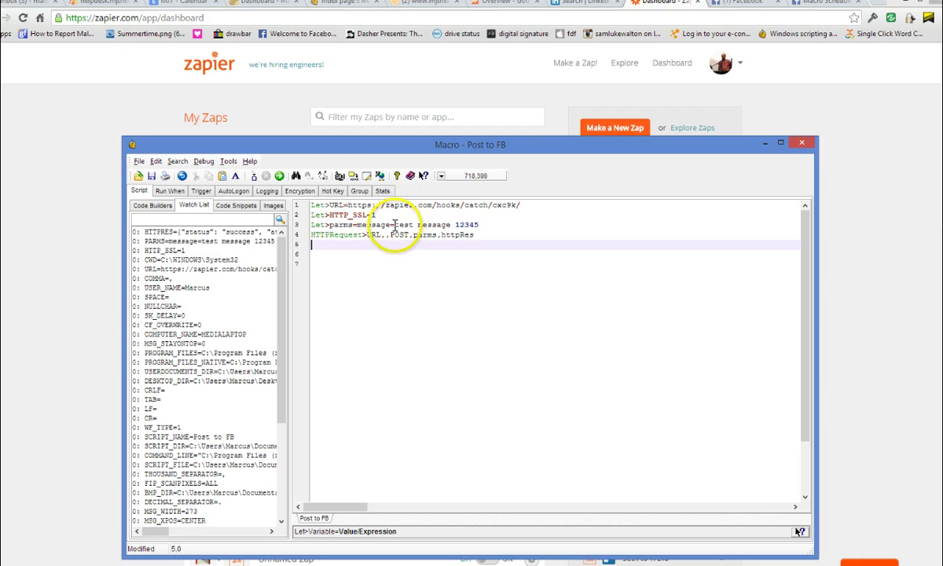
drag(395, 225, 486, 226)
text(Hello world this is sen)
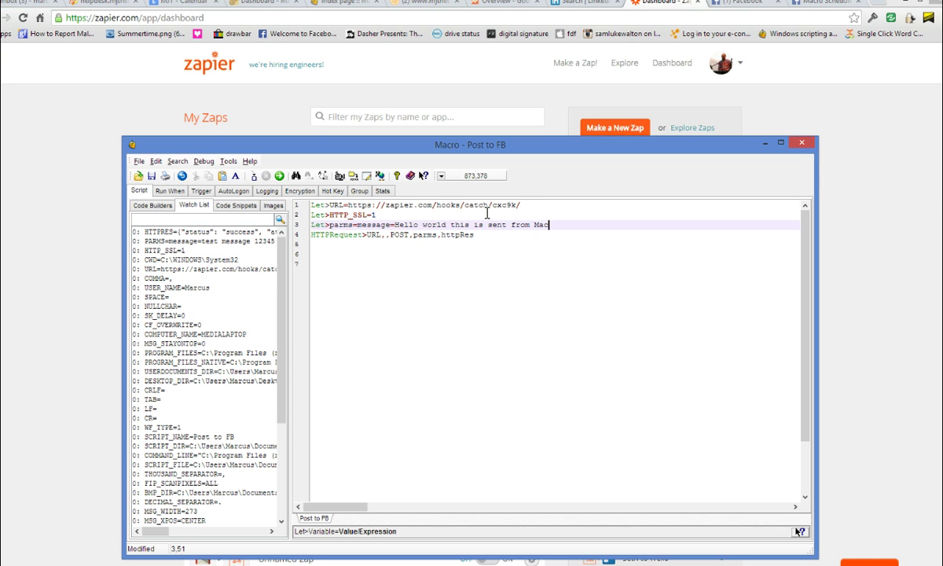
- Run the Post to FB script from the top to send the webhook message
key(Down)
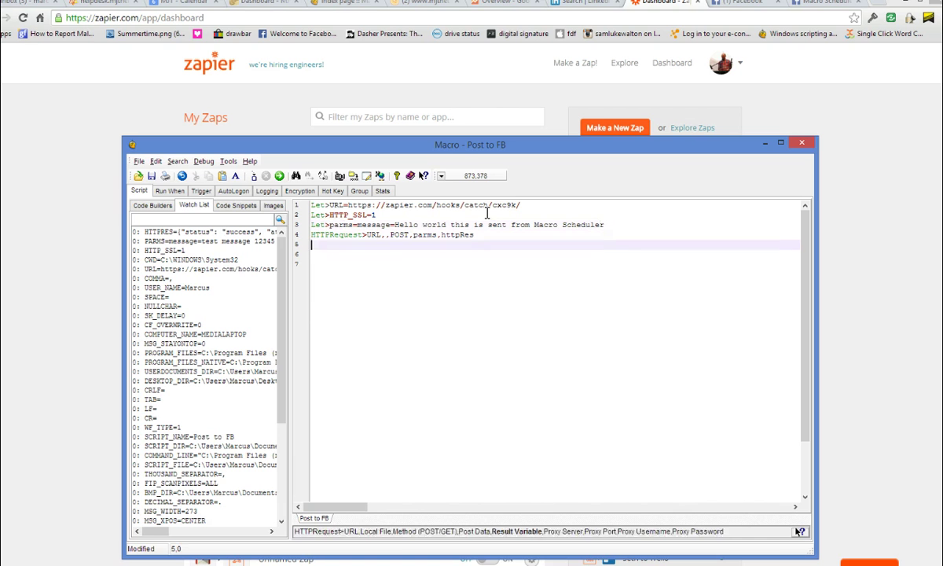
key(ctrl+Home)
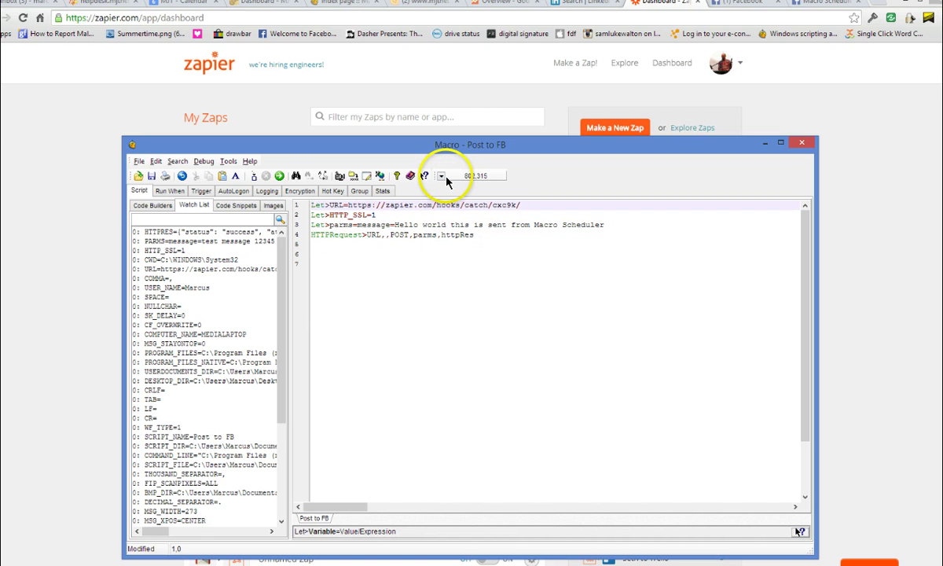
key(F8)
key(F8)
key(F8)
key(F8)
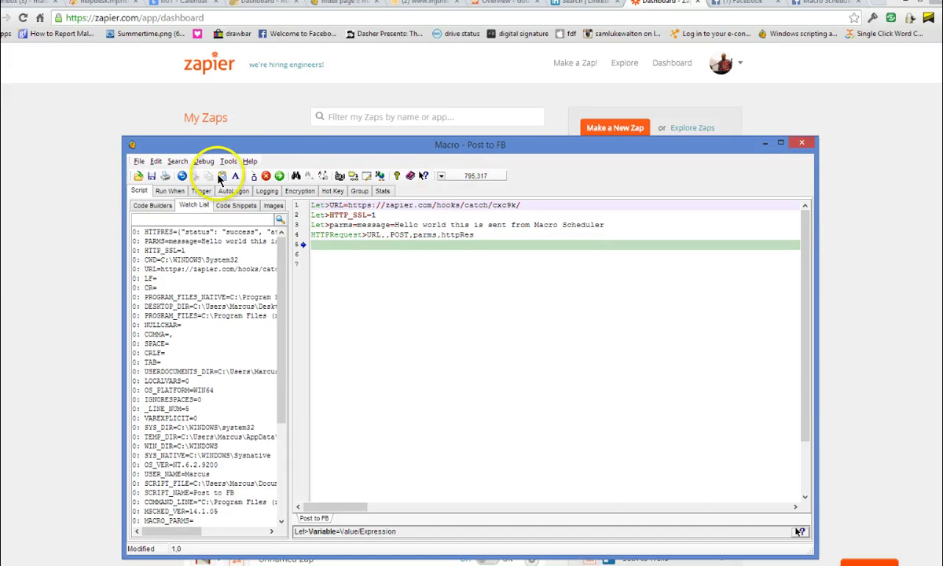
key(F8)
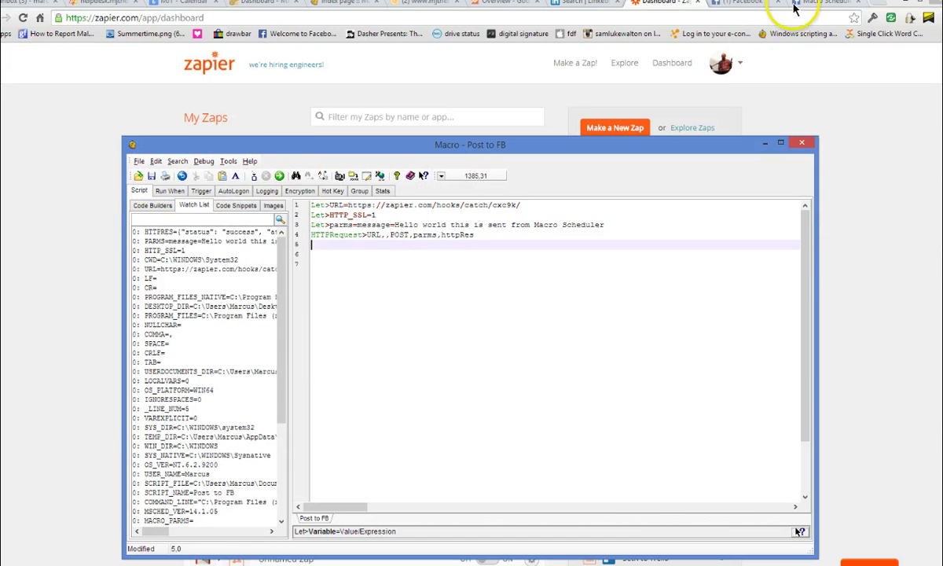
click(818, 4)
- Reload the Macro Scheduler Facebook page and scroll through it looking for the new post
click(520, 270)
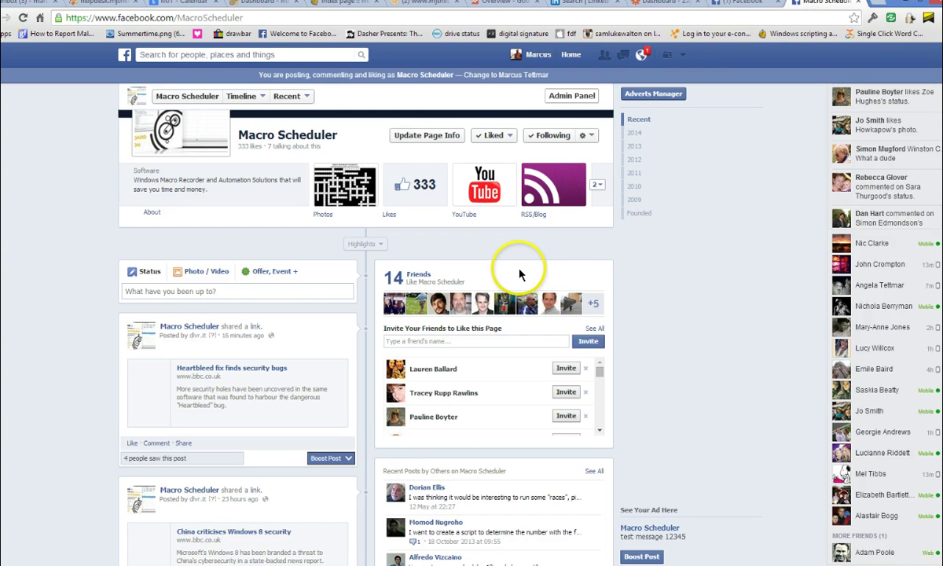
scroll(517, 269, down, 1)
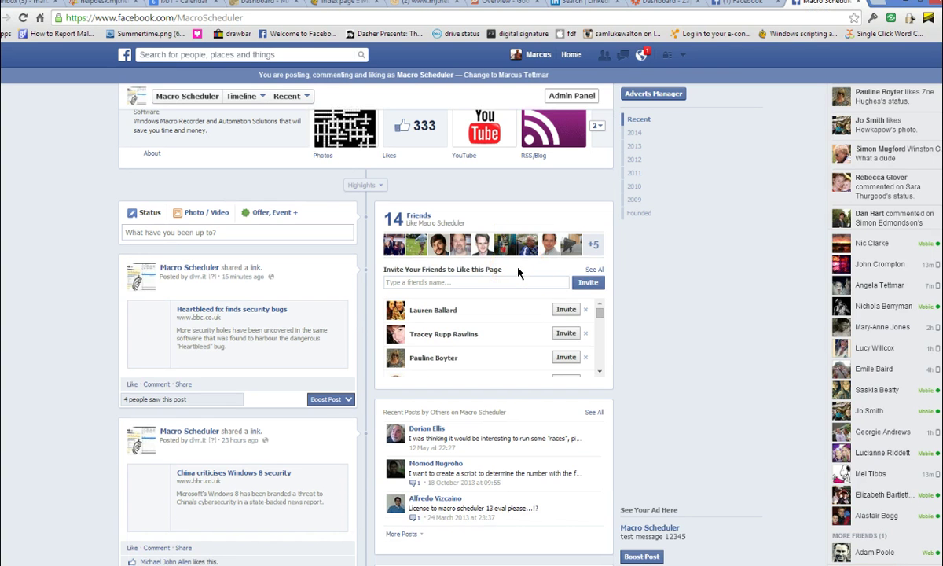
scroll(334, 267, up, 1)
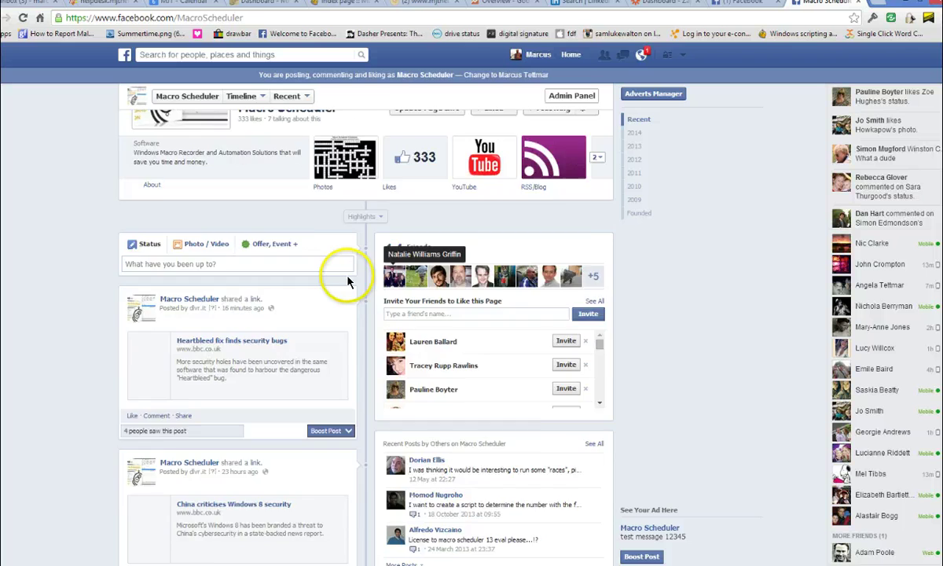
scroll(314, 299, down, 1)
scroll(291, 289, up, 2)
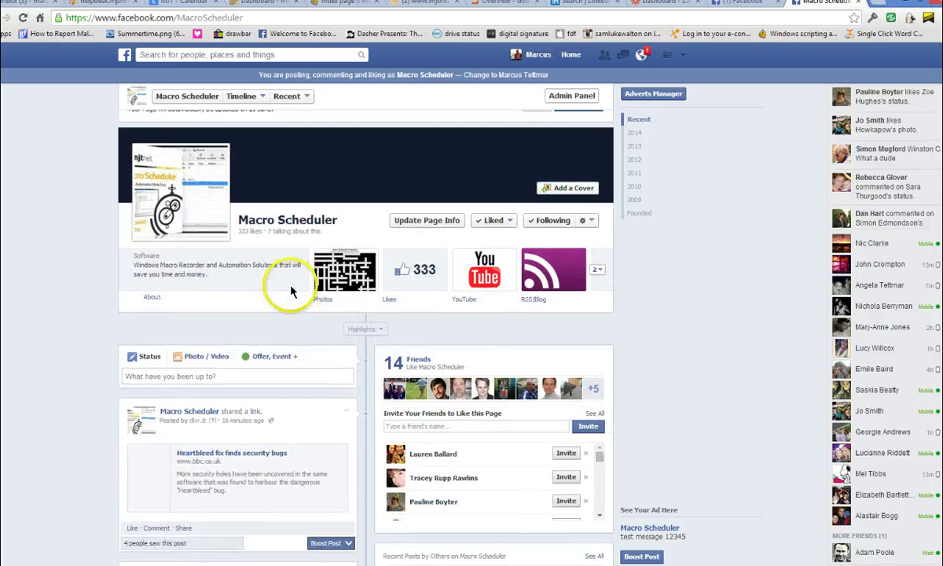
scroll(181, 252, down, 2)
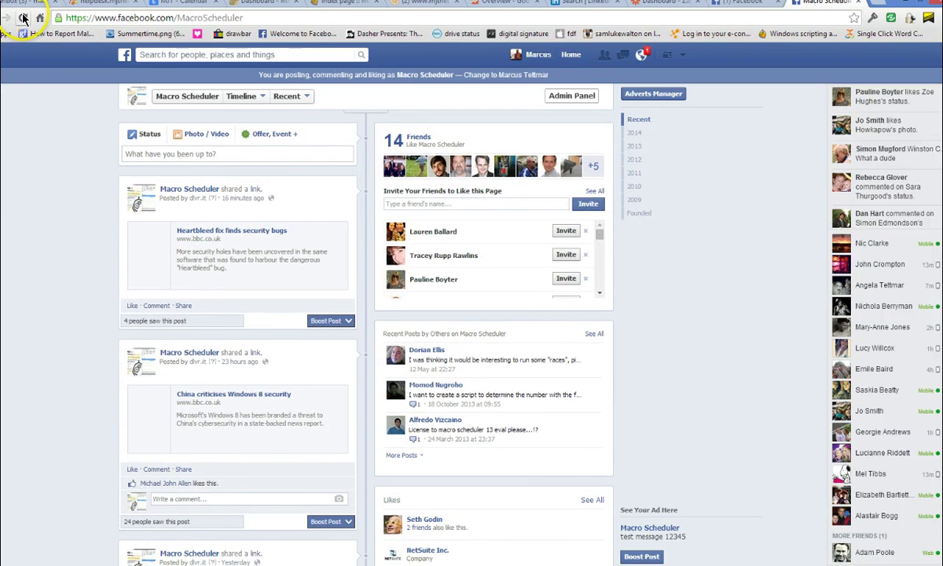
click(23, 17)
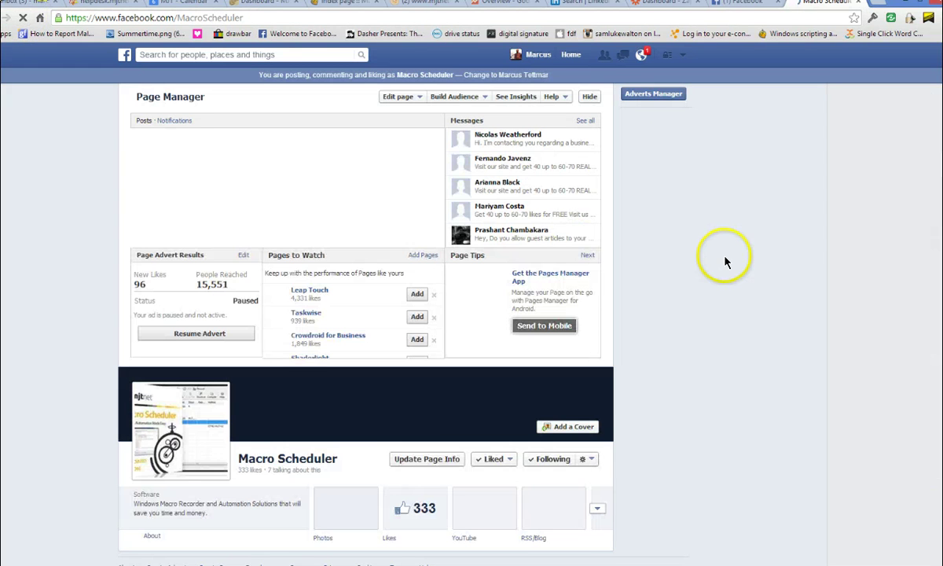
scroll(722, 262, down, 3)
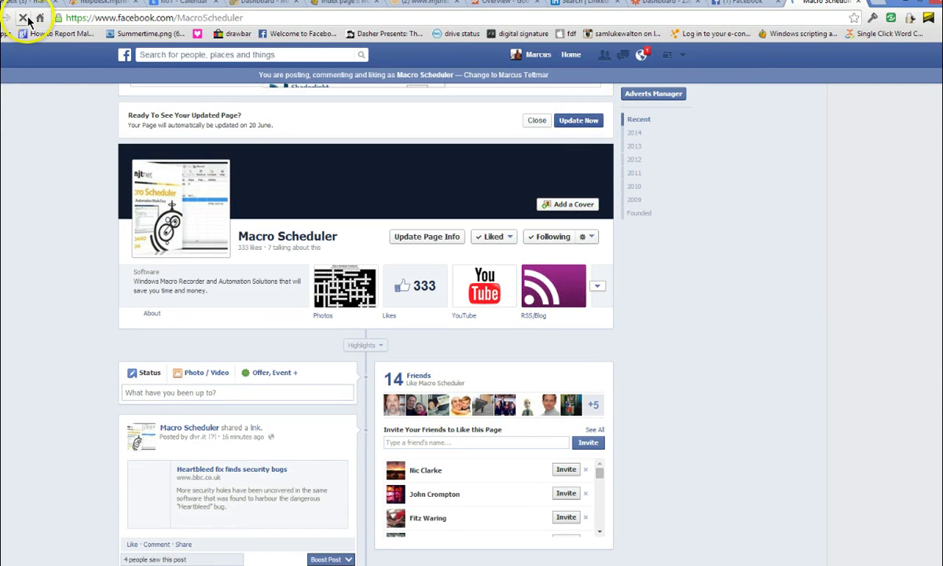
- Start a new Zap with Xero's New Invoice as the action
click(668, 7)
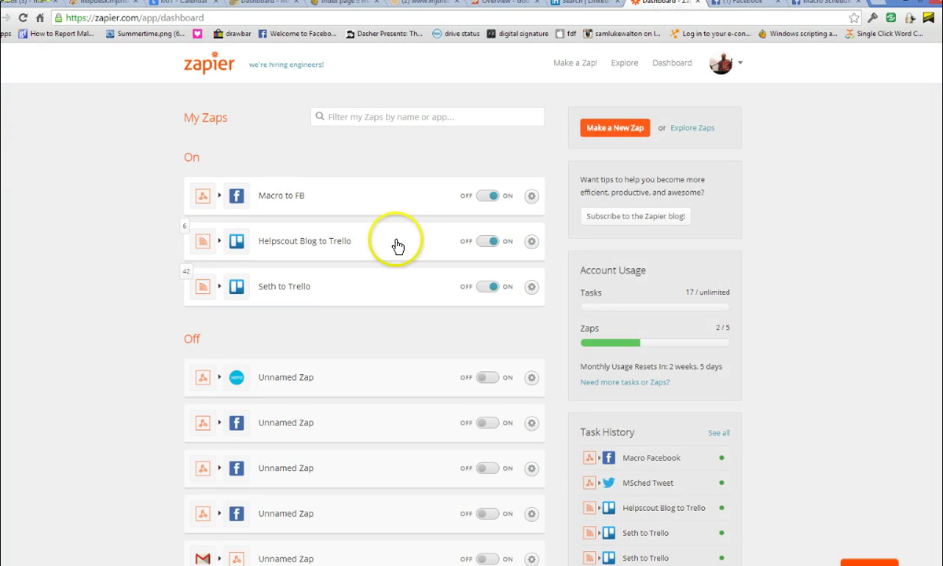
click(625, 130)
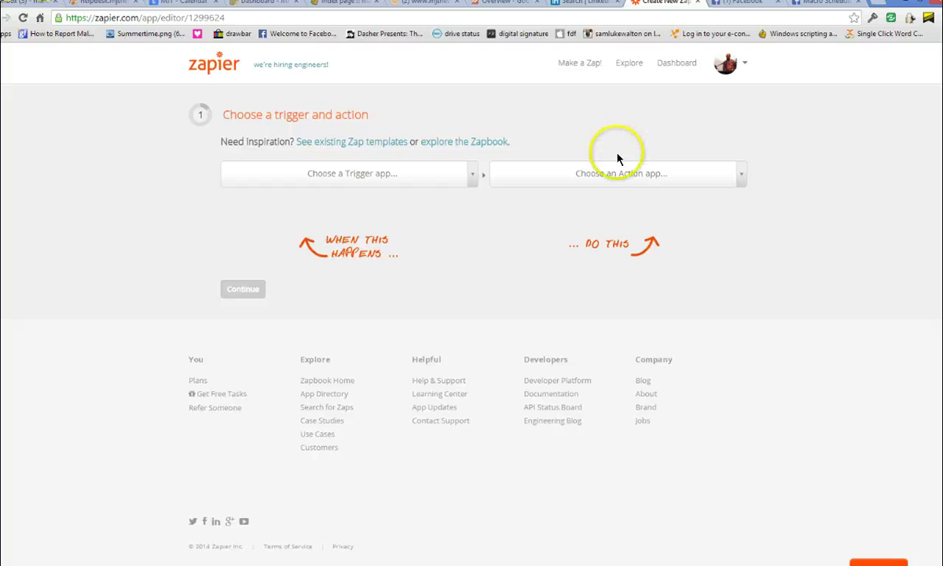
click(740, 176)
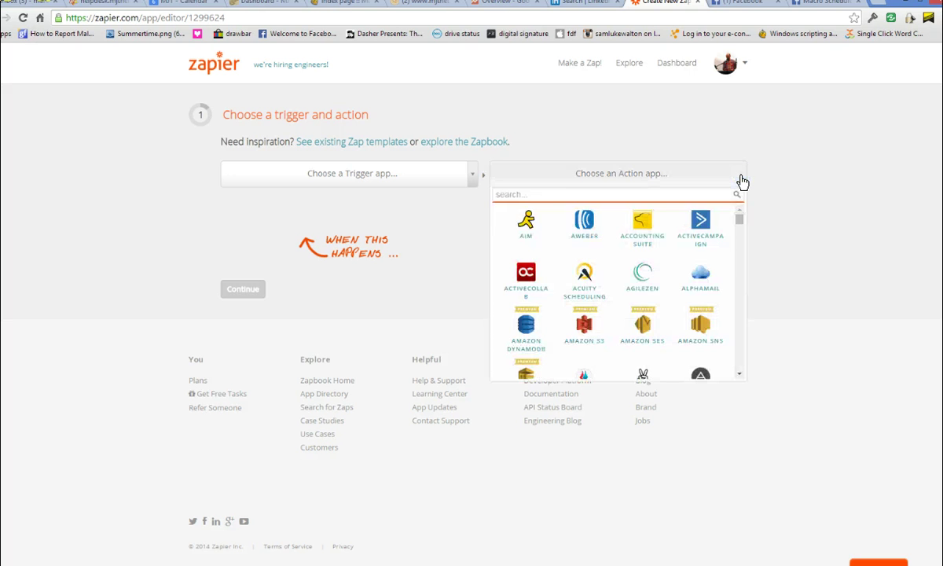
text(xero)
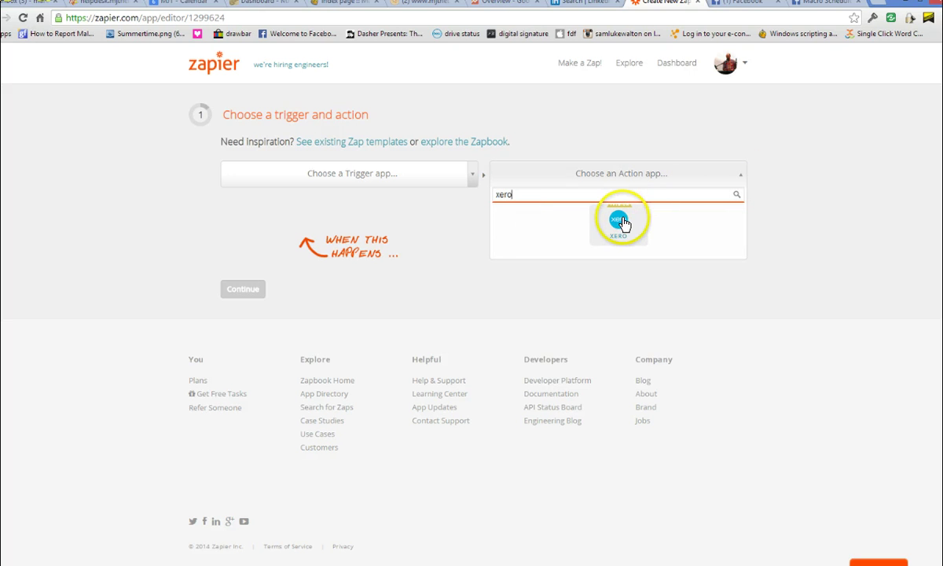
click(619, 222)
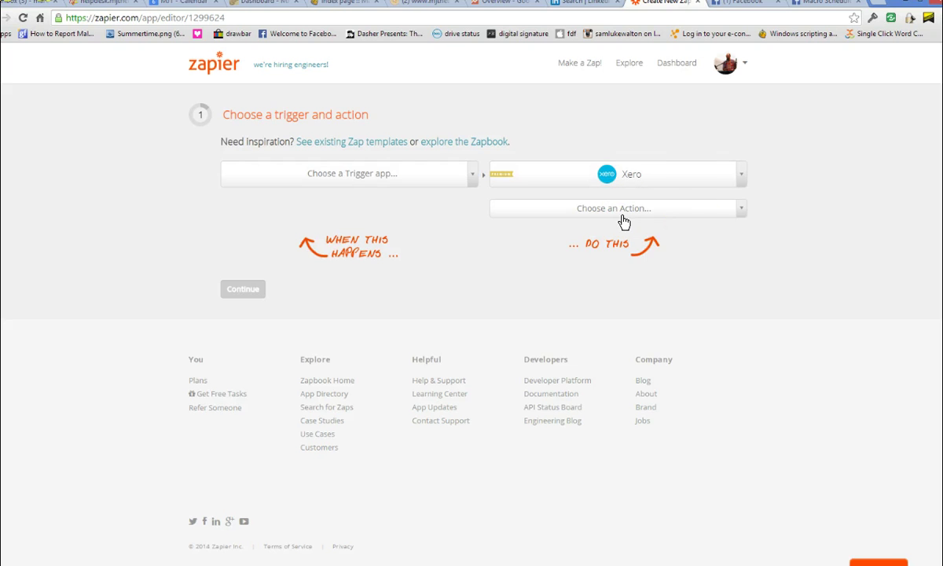
click(739, 209)
click(597, 300)
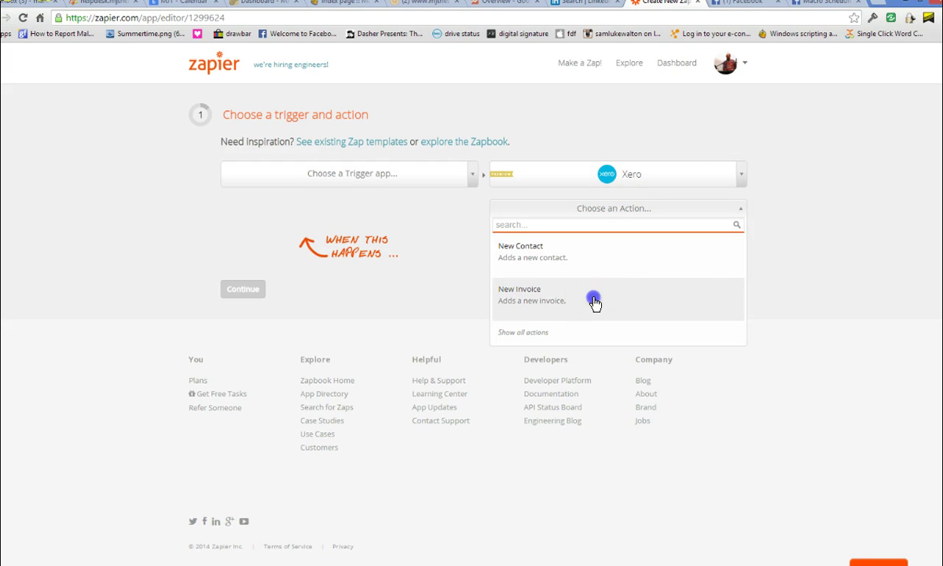
- Choose Web Hook as the new Zap's trigger app
click(434, 176)
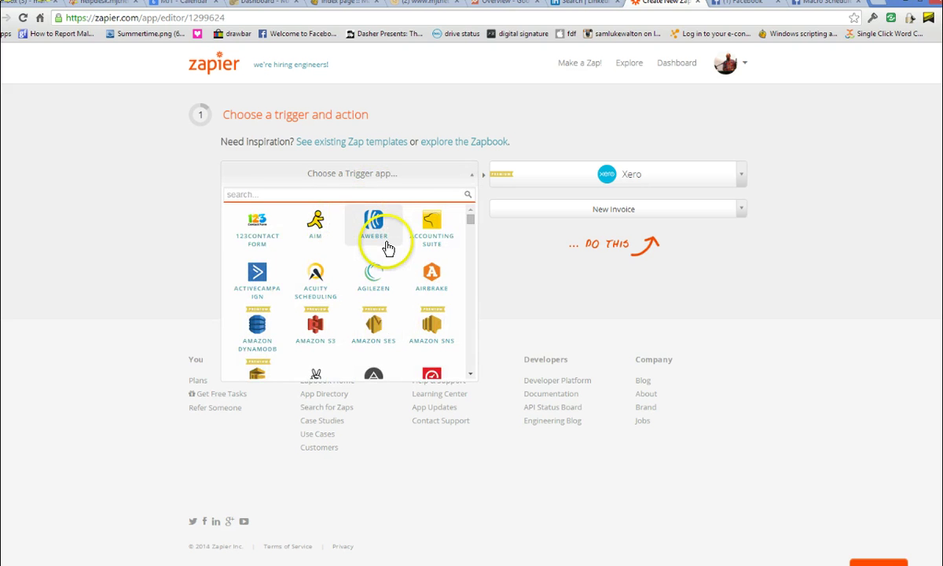
text(webhook)
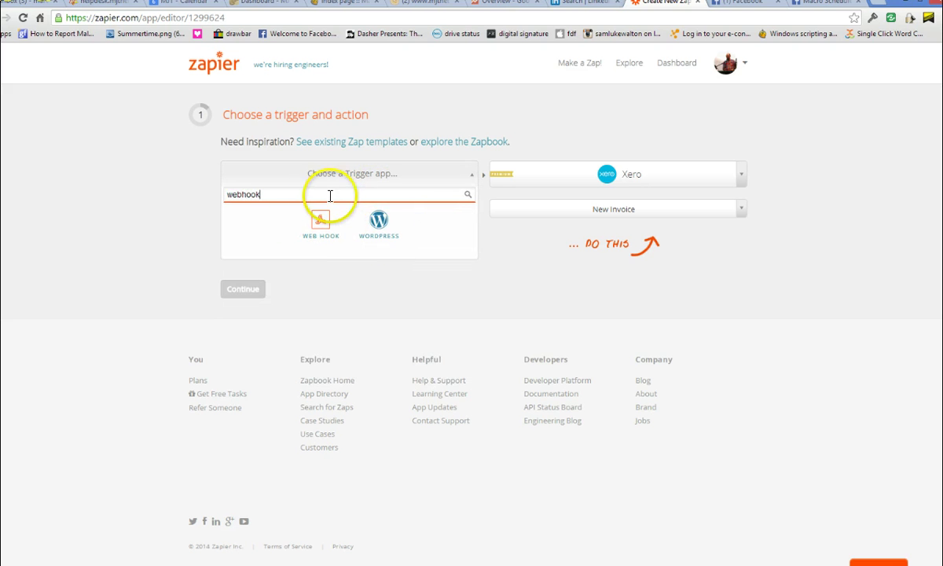
click(318, 225)
key(alt+Tab)
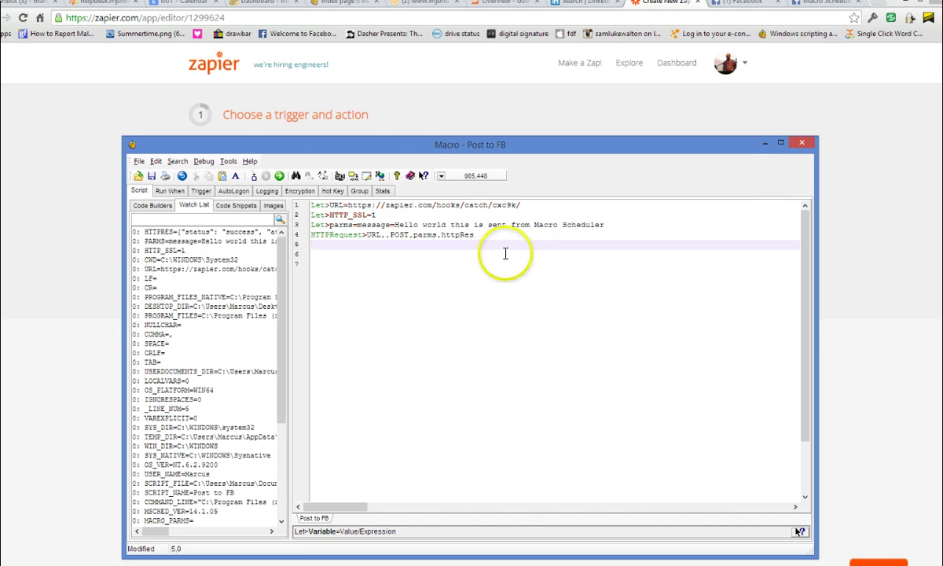
click(380, 119)
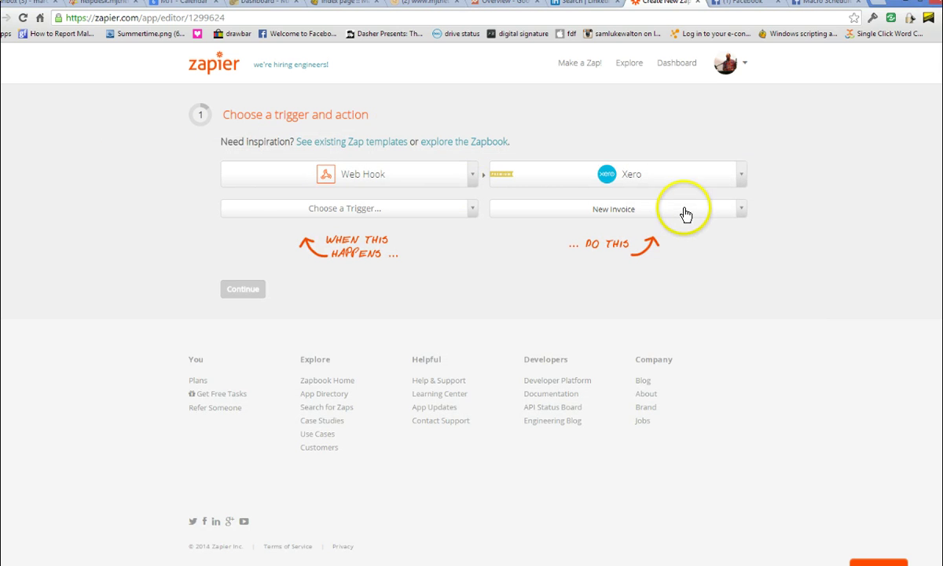
click(745, 180)
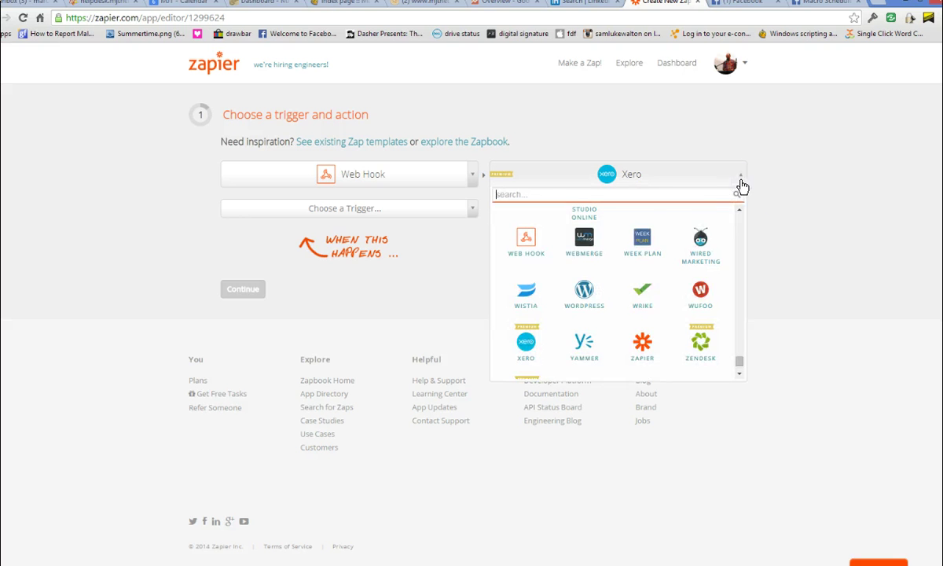
- Scroll through the full list of available action apps
click(737, 355)
drag(737, 355, 746, 218)
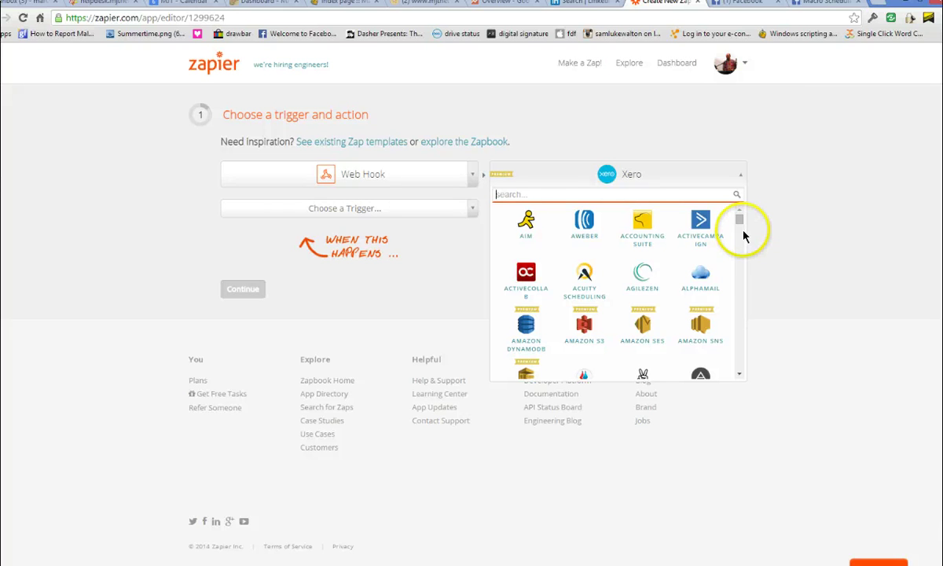
- Reload the Facebook page and select the newly posted Hello world message text
click(812, 10)
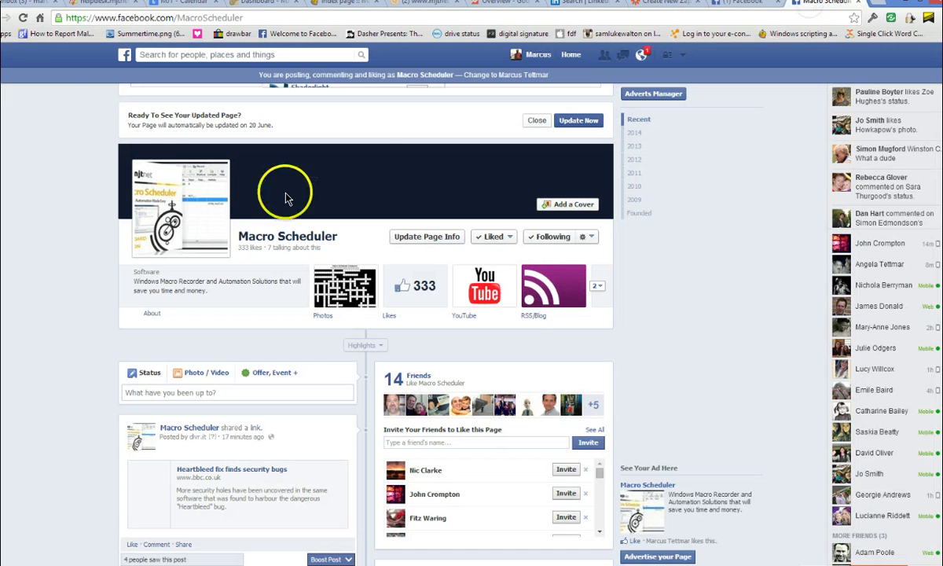
click(30, 19)
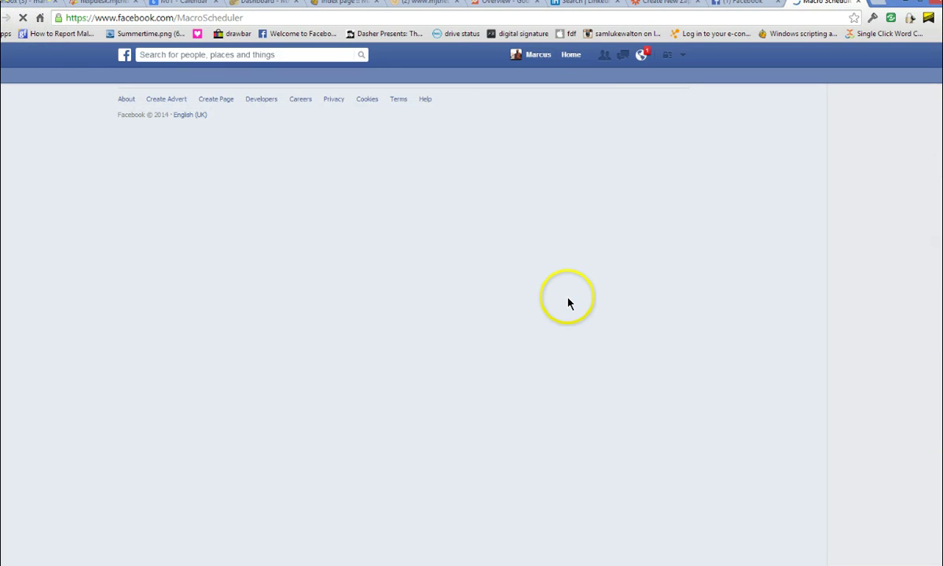
scroll(709, 311, down, 5)
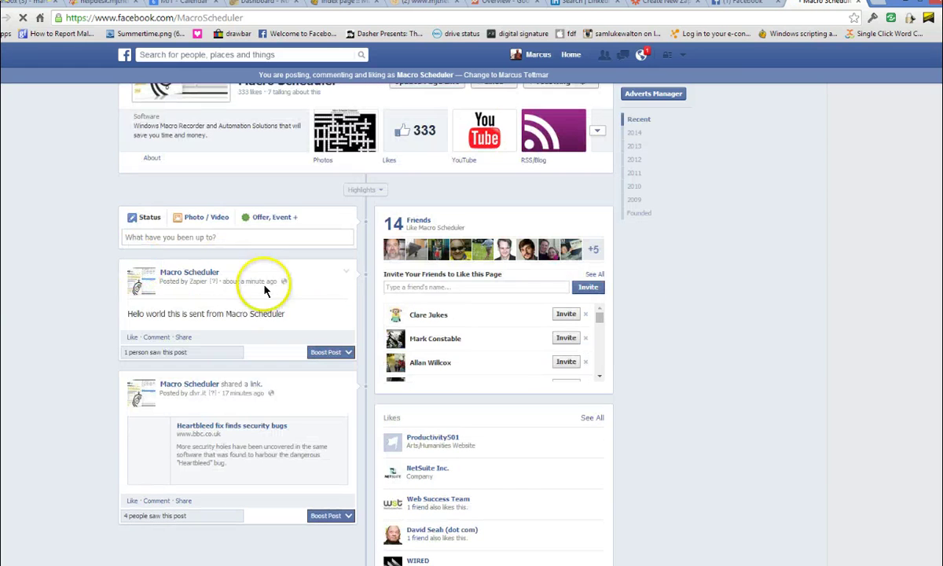
drag(305, 316, 126, 317)
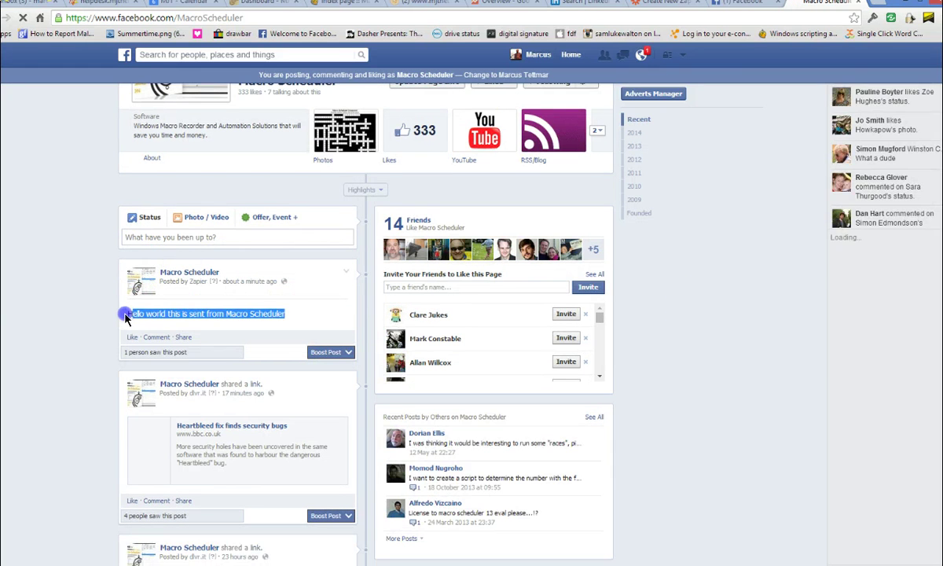
key(alt+Tab)
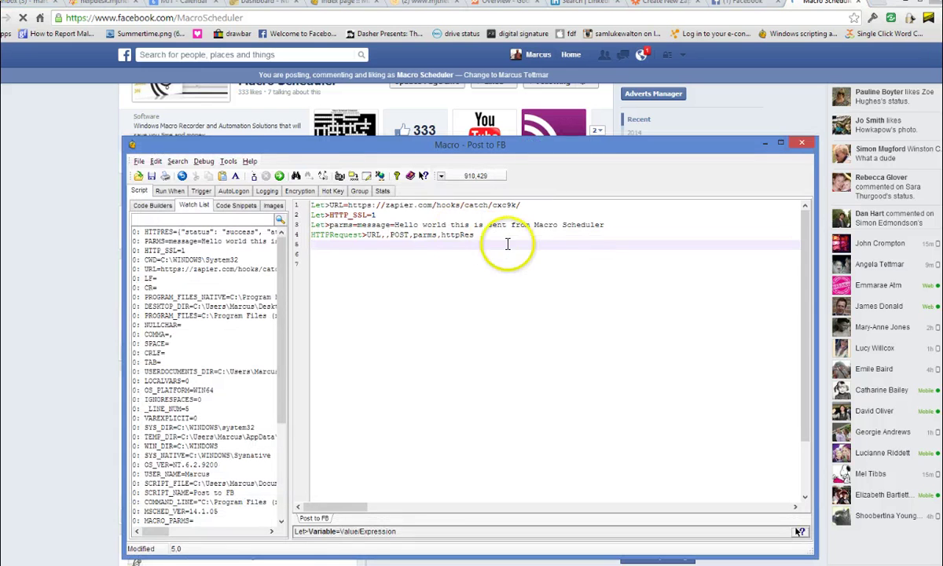
click(490, 258)
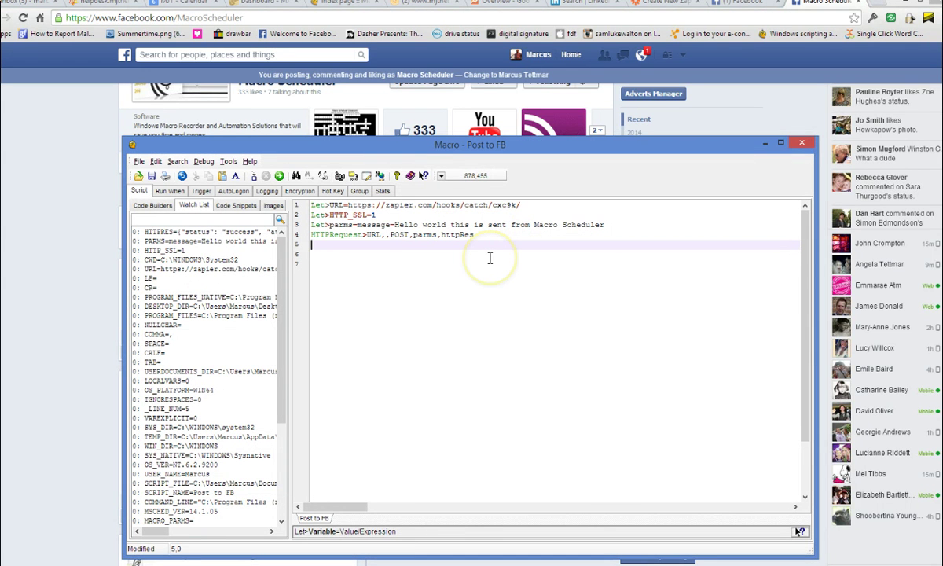
click(491, 255)
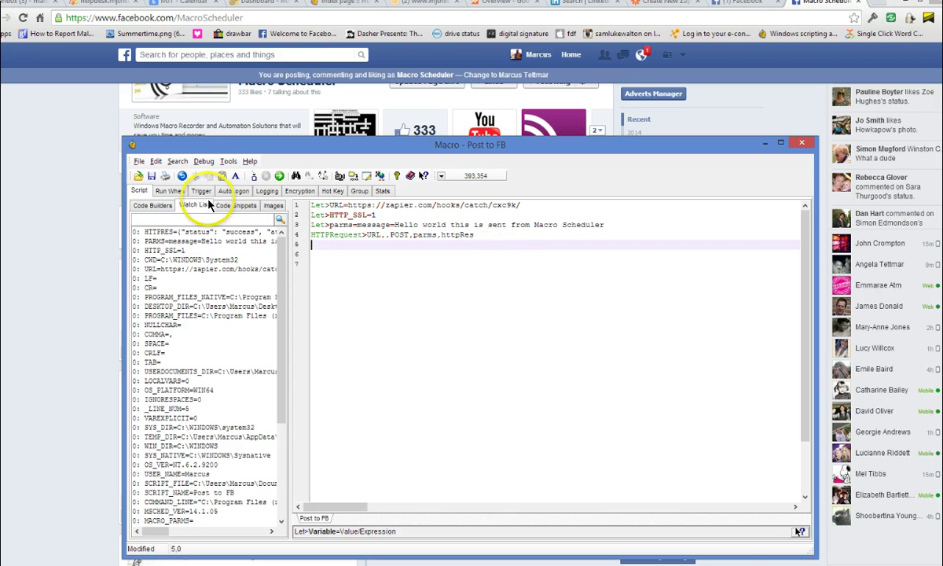